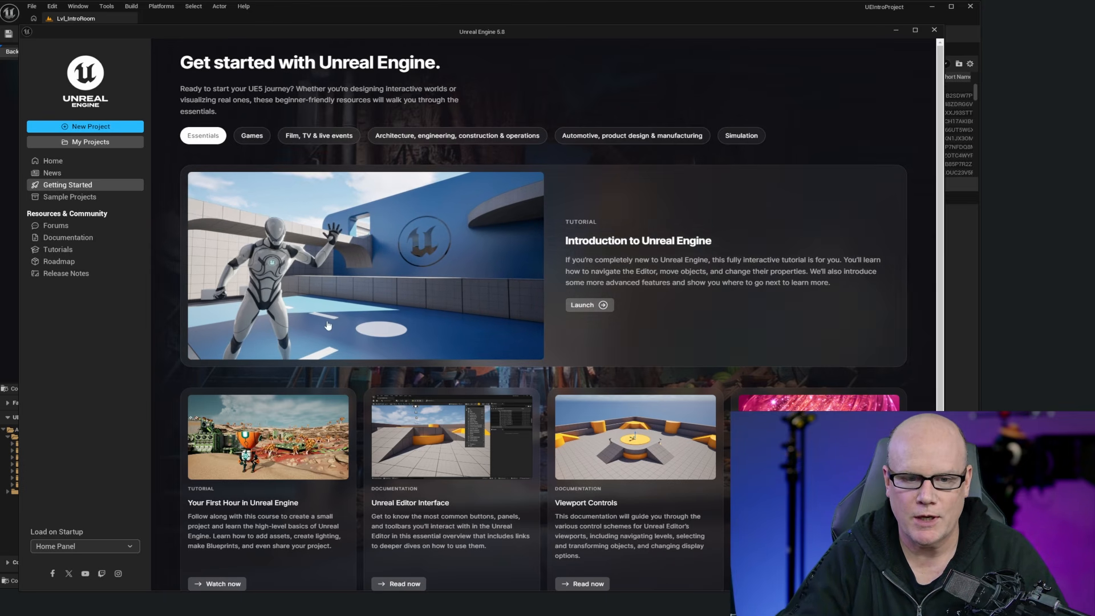
Step: Look over the Home and Getting Started pages of the Unreal Engine 5.8 project browser, checking the intro level editor in between
{"action": "left_click", "coordinate": [78, 164]}
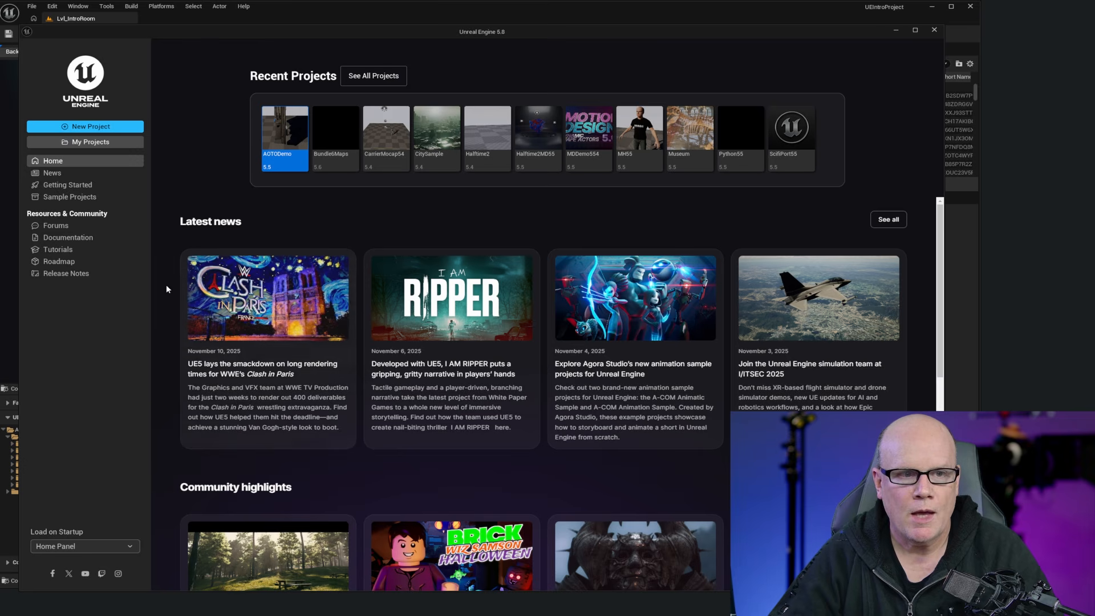
{"action": "left_click", "coordinate": [68, 184]}
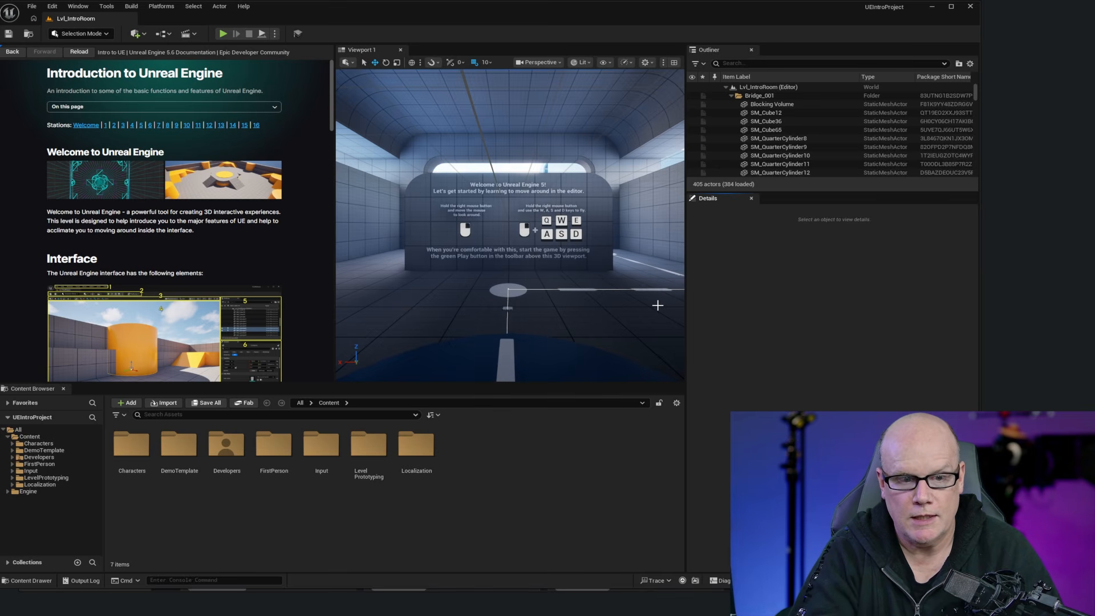
{"action": "key", "text": "alt+Tab"}
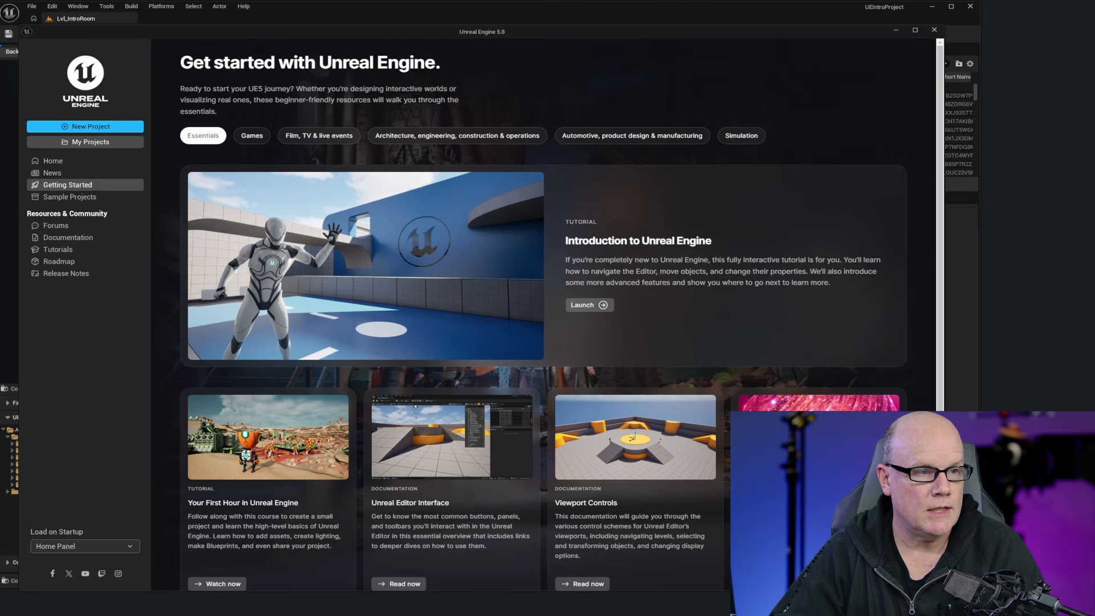
Step: Switch to the web browser, download Visual Studio Community, and bring up the Visual Studio Installer
{"action": "key", "text": "alt+Tab"}
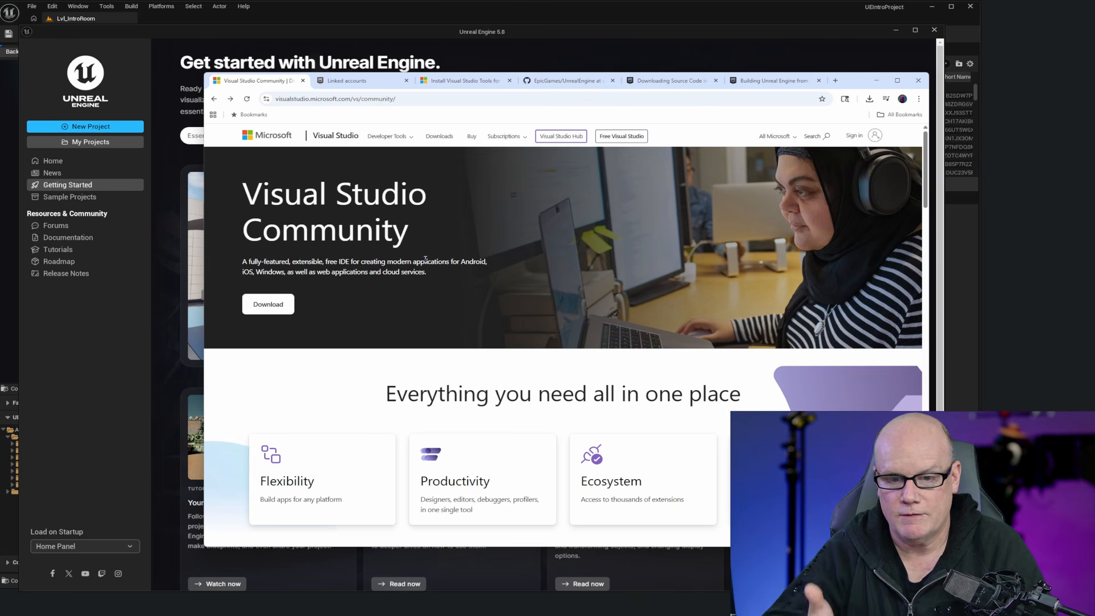
{"action": "left_click", "coordinate": [266, 307]}
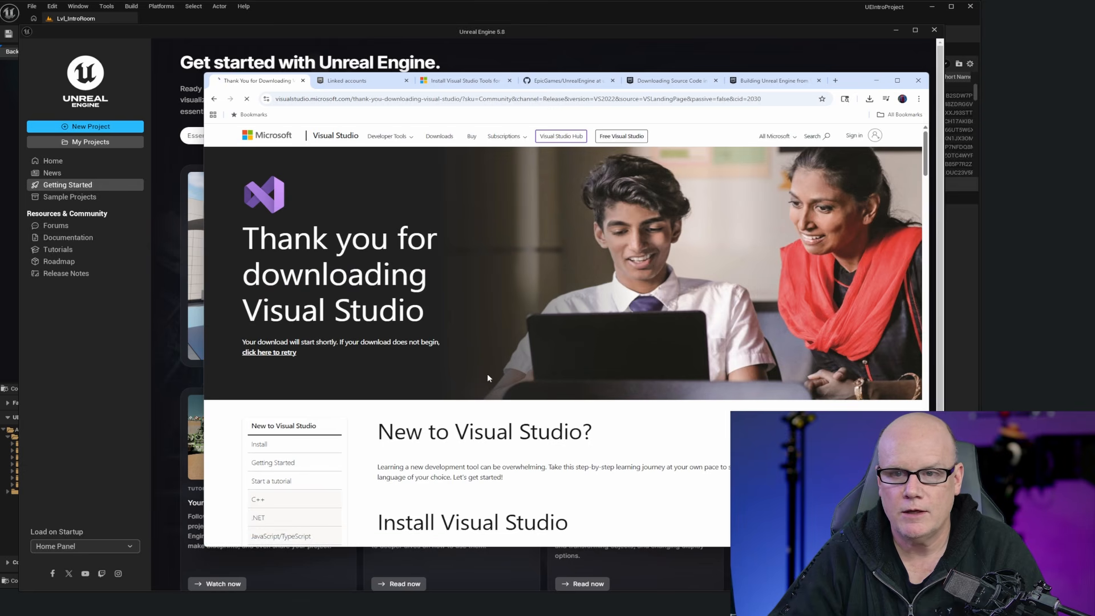
{"action": "left_click", "coordinate": [870, 98]}
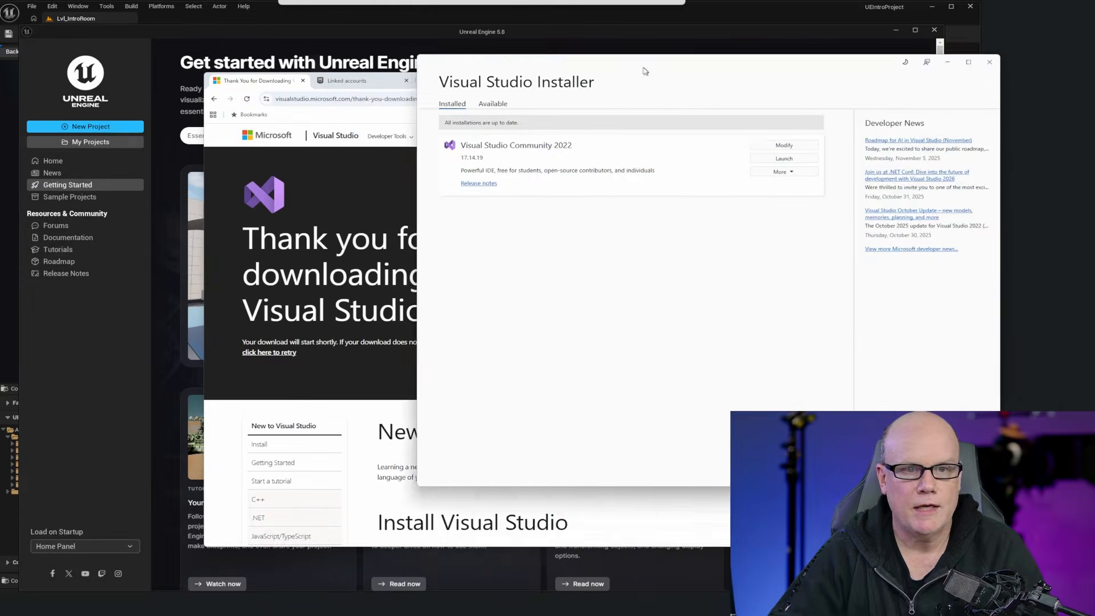
{"action": "left_click_drag", "start_coordinate": [643, 69], "coordinate": [416, 41]}
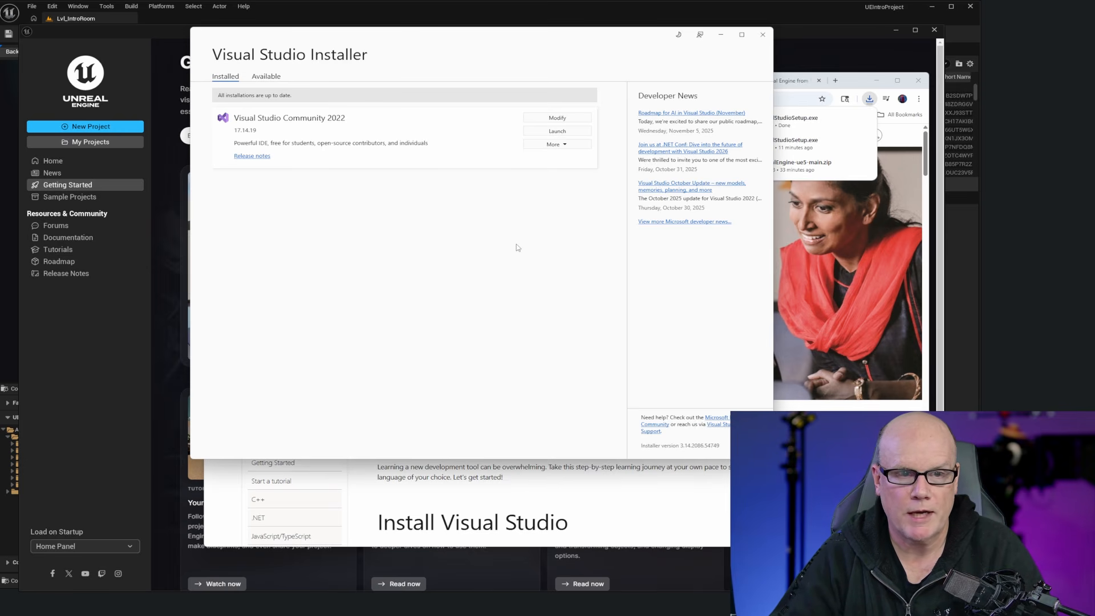
Step: Review the workloads and individual components of Visual Studio Community 2022, including Game development with C++, and leave the installer without changes
{"action": "left_click", "coordinate": [544, 118]}
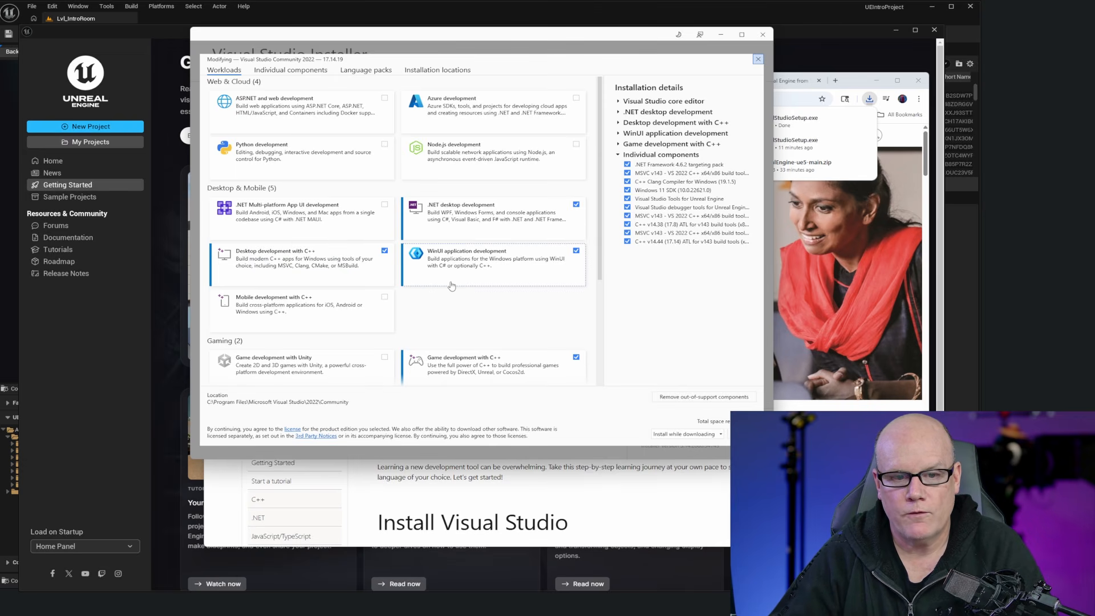
{"action": "scroll", "coordinate": [451, 286], "scroll_direction": "down", "scroll_amount": 1}
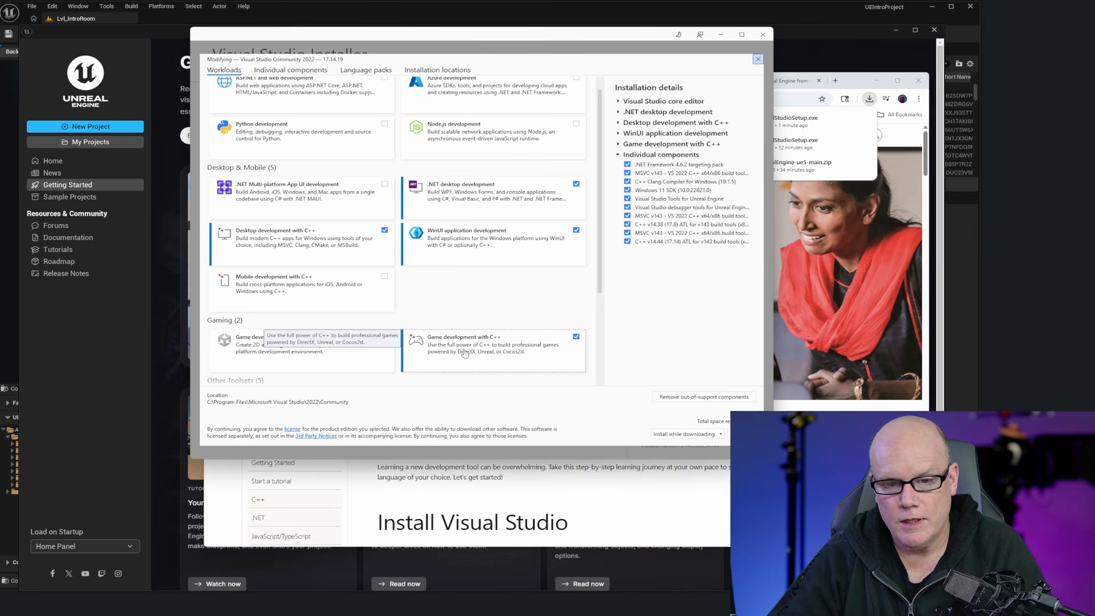
{"action": "left_click", "coordinate": [384, 337]}
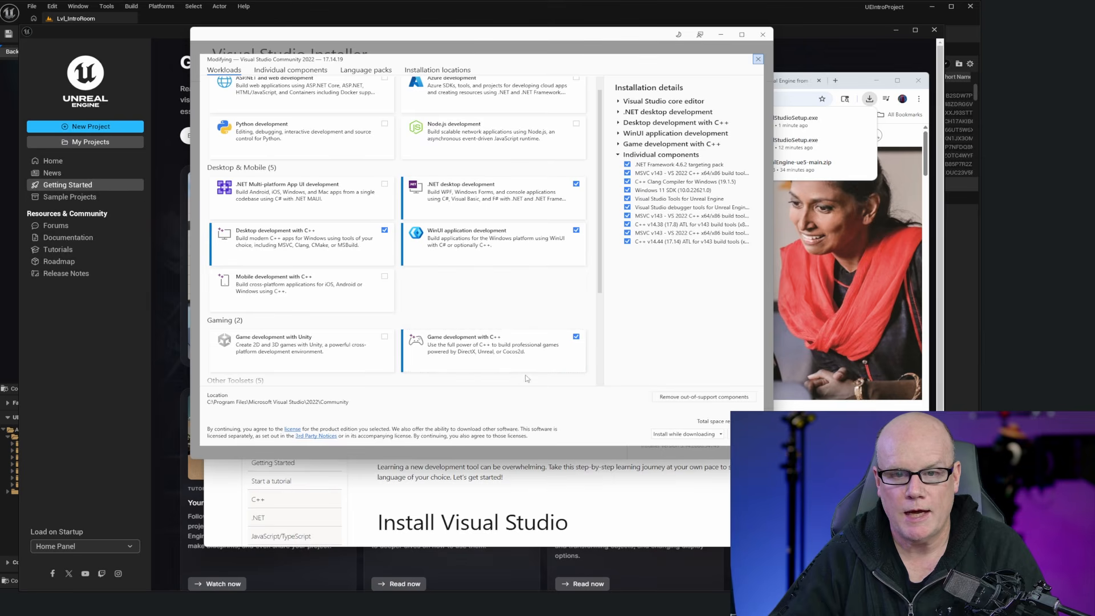
{"action": "left_click", "coordinate": [271, 68]}
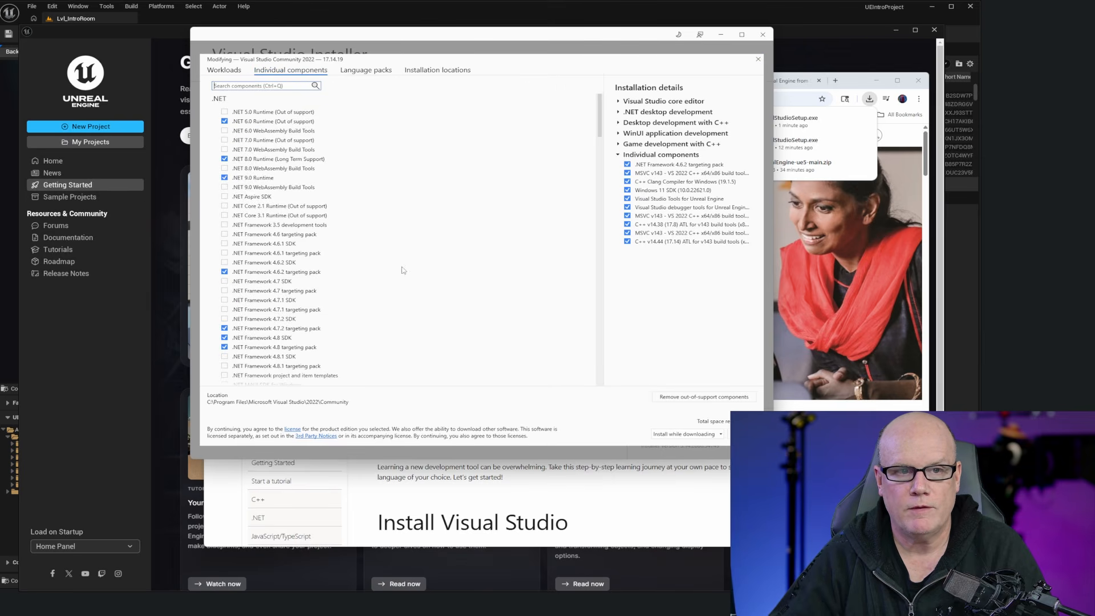
{"action": "scroll", "coordinate": [460, 183], "scroll_direction": "down", "scroll_amount": 3}
{"action": "scroll", "coordinate": [462, 197], "scroll_direction": "up", "scroll_amount": 3}
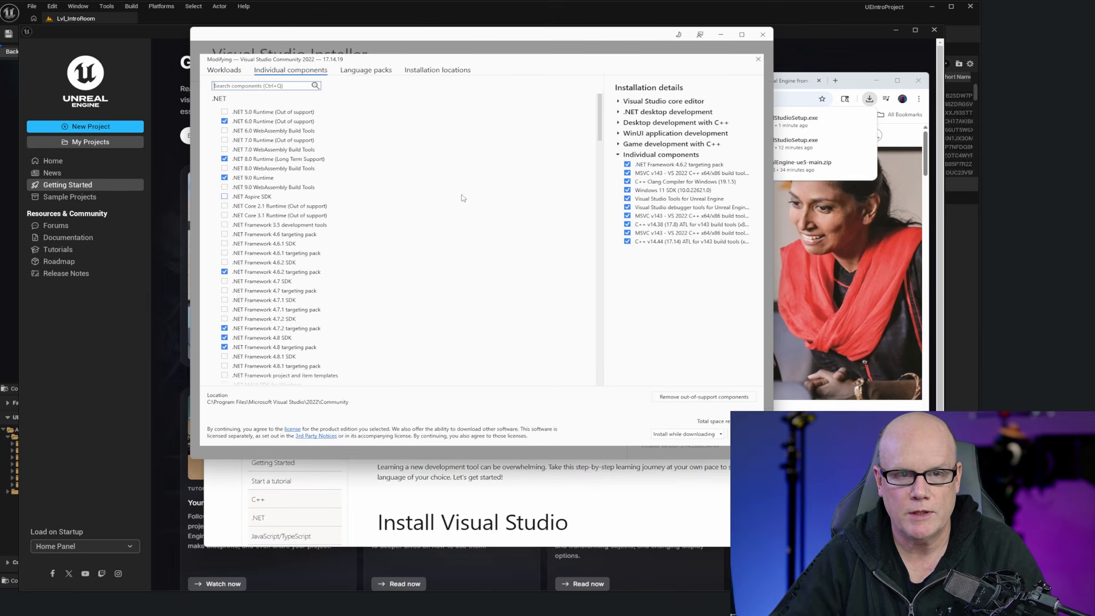
{"action": "left_click", "coordinate": [238, 70]}
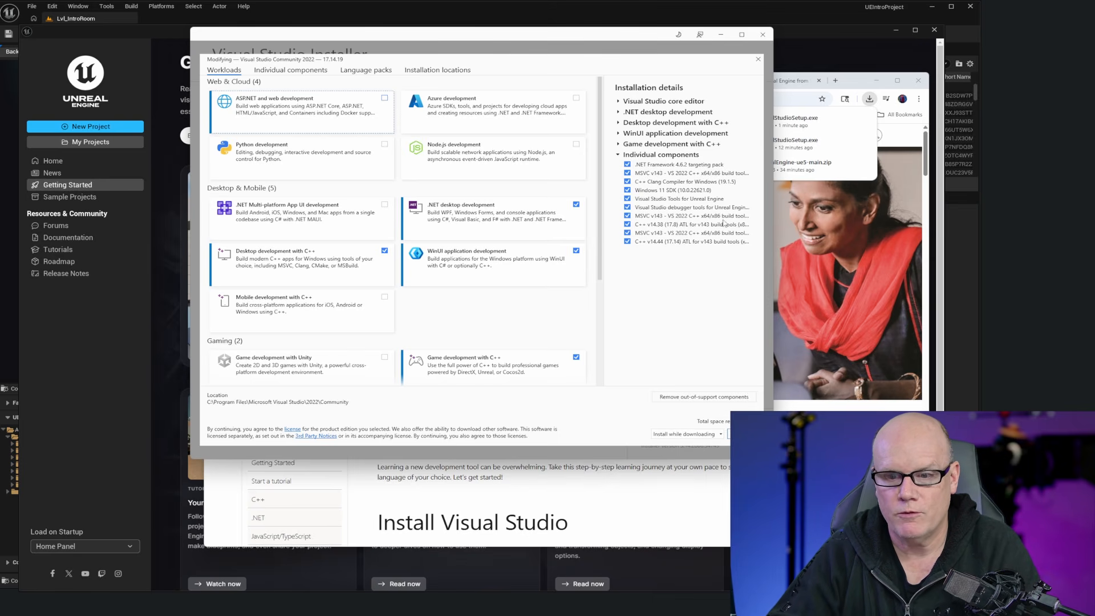
{"action": "left_click", "coordinate": [759, 59]}
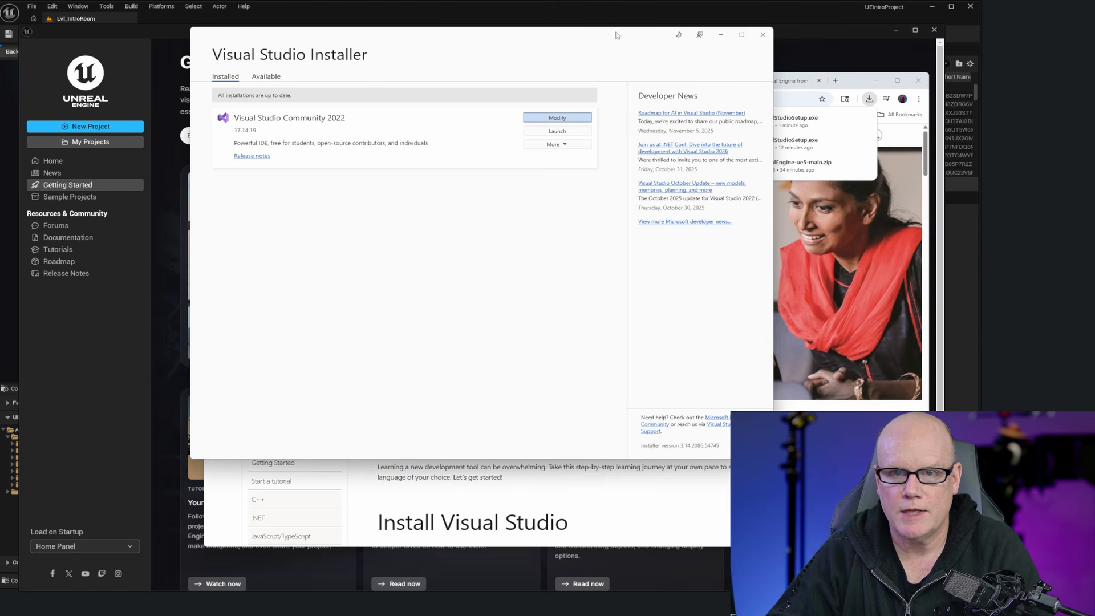
{"action": "left_click_drag", "start_coordinate": [618, 36], "coordinate": [577, 0]}
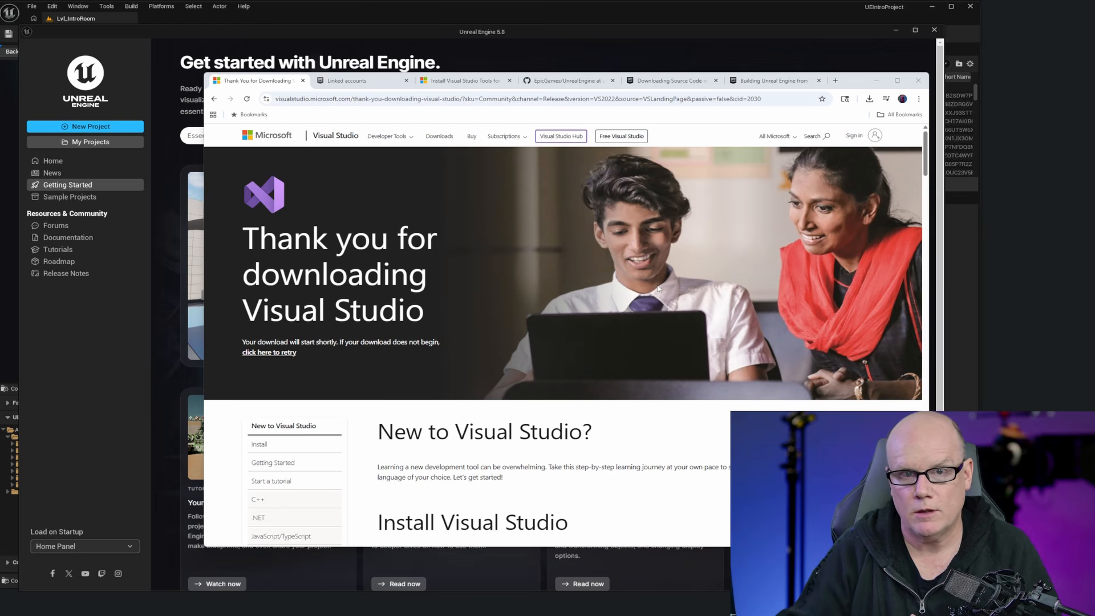
Step: Read through the steps for accessing Unreal Engine source code on GitHub, from getting an account to accepting the email invitation
{"action": "left_click_drag", "start_coordinate": [0, 110], "coordinate": [592, 66]}
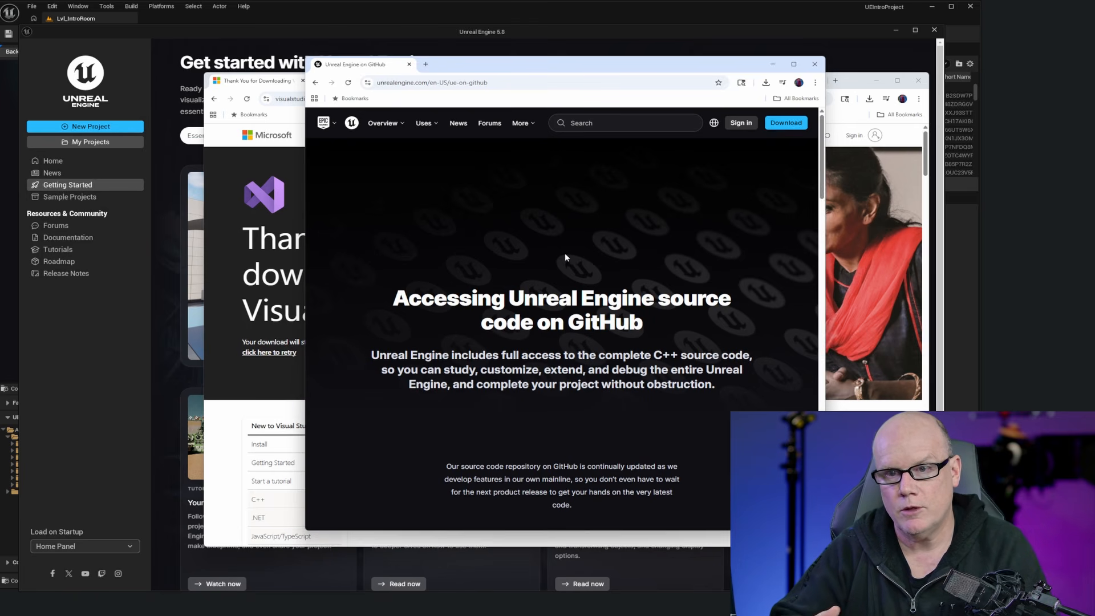
{"action": "scroll", "coordinate": [565, 258], "scroll_direction": "down", "scroll_amount": 4}
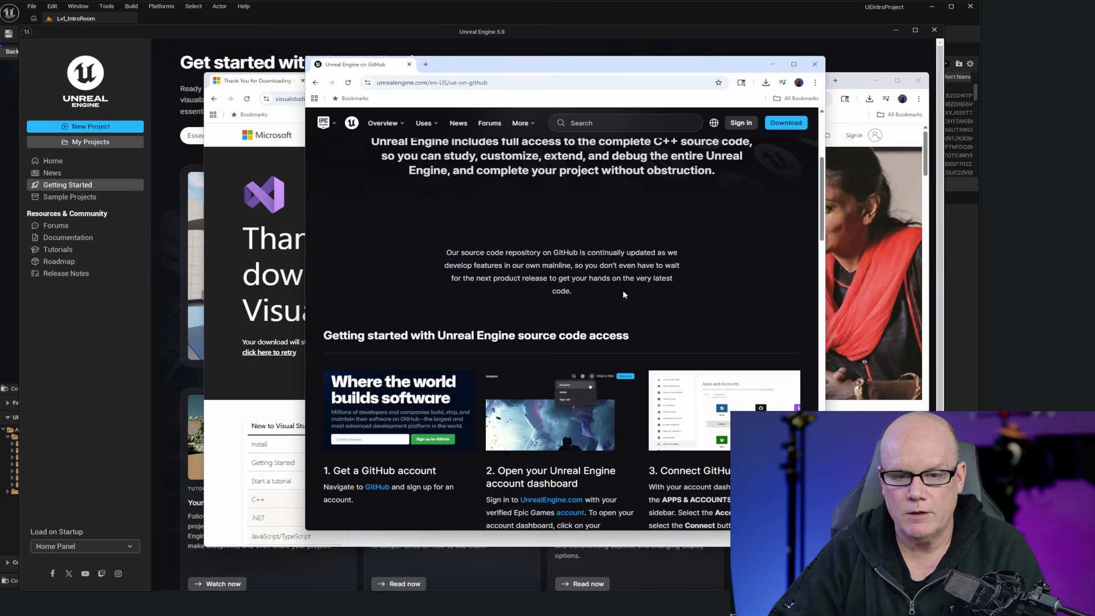
{"action": "scroll", "coordinate": [576, 242], "scroll_direction": "up", "scroll_amount": 4}
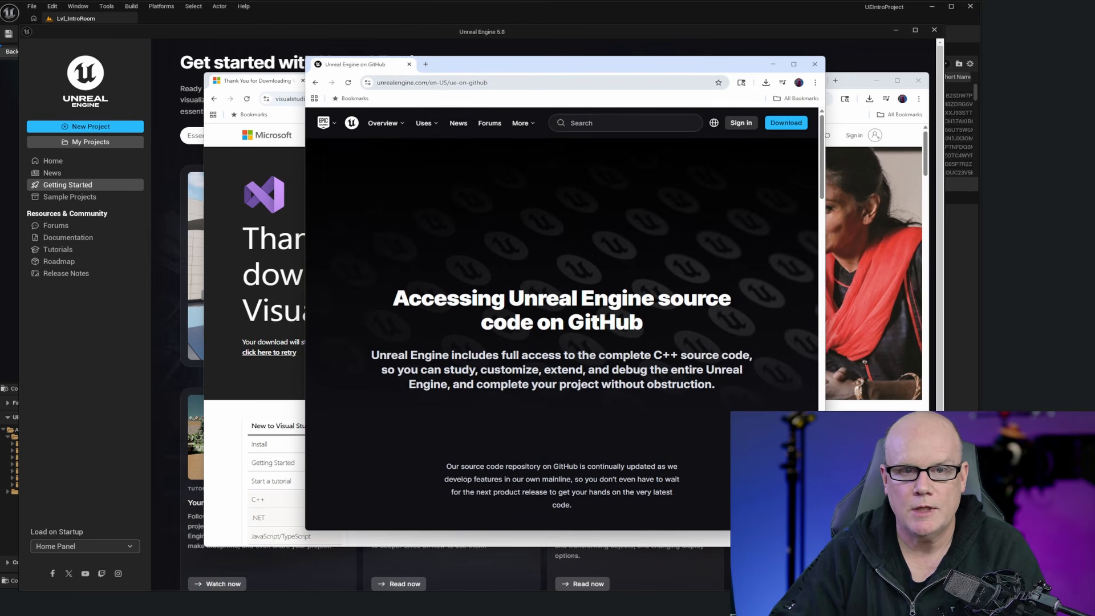
{"action": "scroll", "coordinate": [688, 326], "scroll_direction": "down", "scroll_amount": 10}
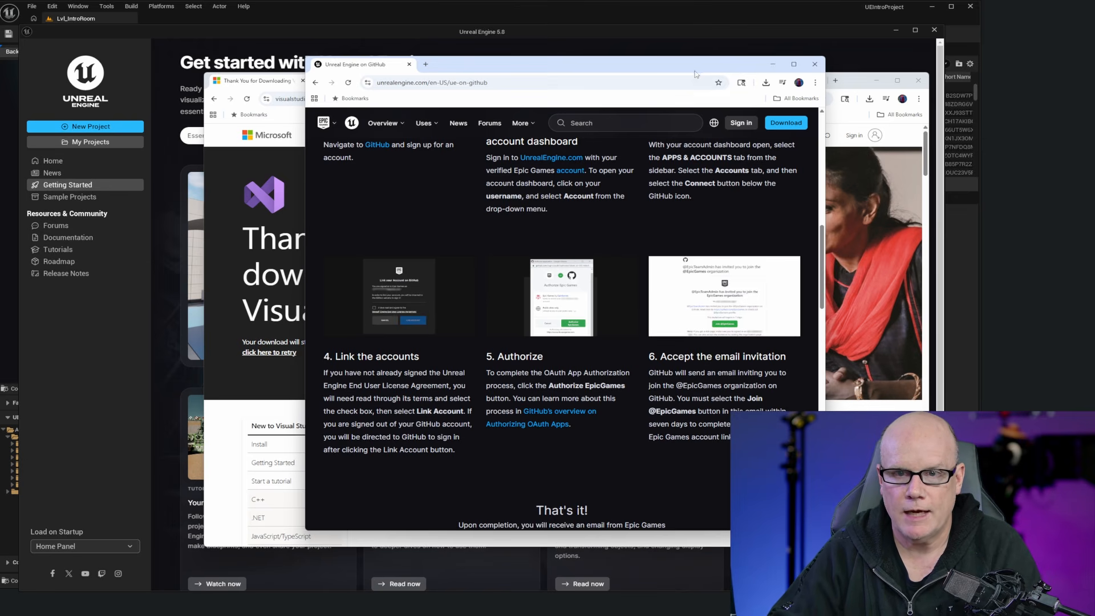
{"action": "left_click_drag", "start_coordinate": [695, 62], "coordinate": [0, 98]}
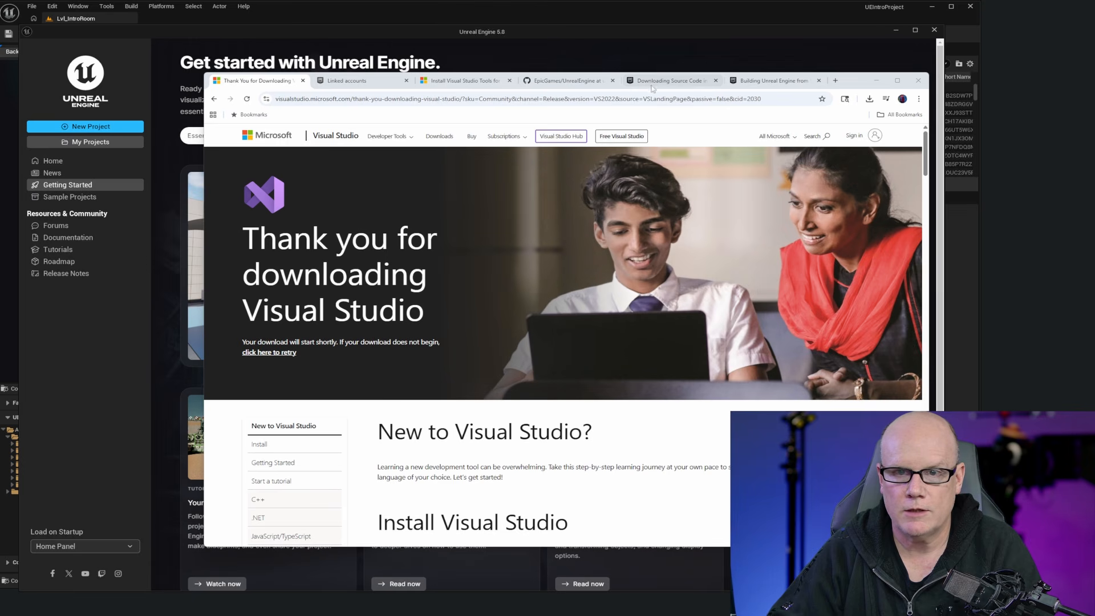
Step: Go to the EpicGames organization on GitHub and open its UnrealEngine repository from the repositories list
{"action": "left_click", "coordinate": [550, 82]}
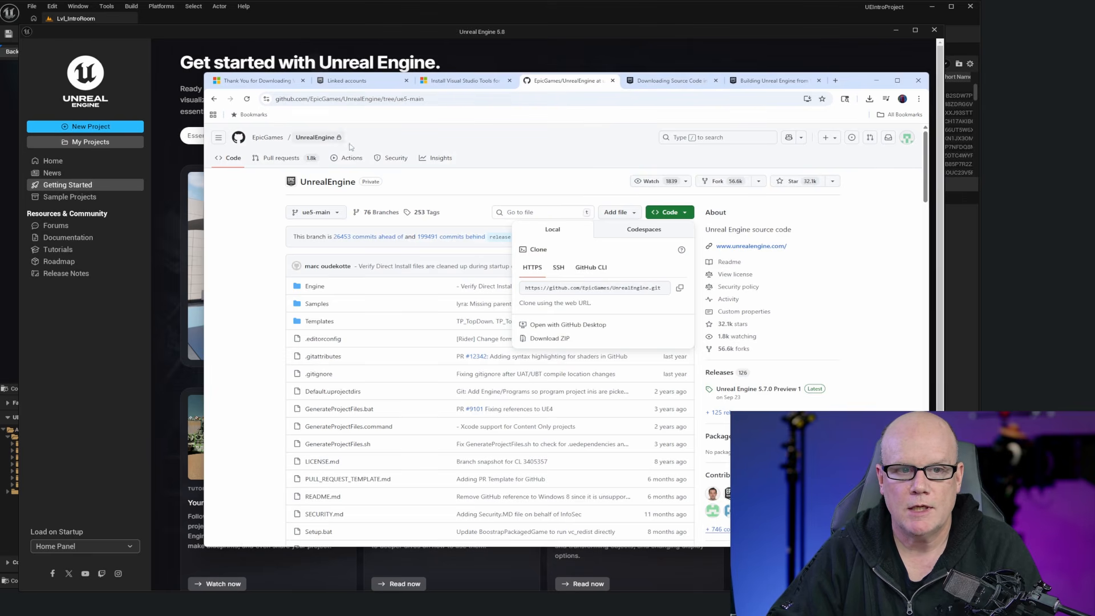
{"action": "left_click", "coordinate": [280, 158]}
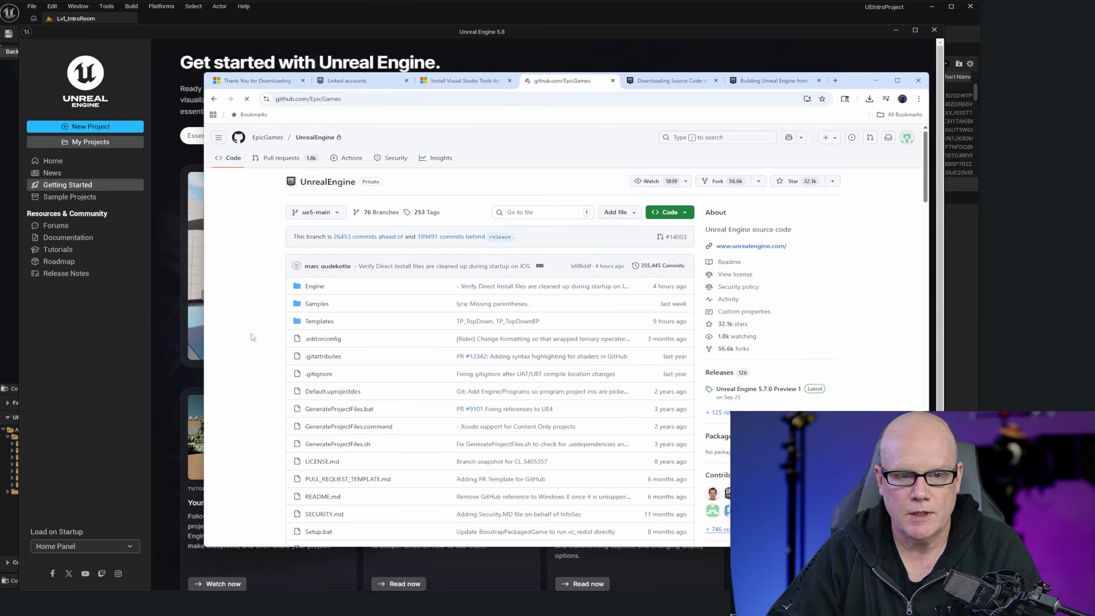
{"action": "scroll", "coordinate": [568, 265], "scroll_direction": "down", "scroll_amount": 2}
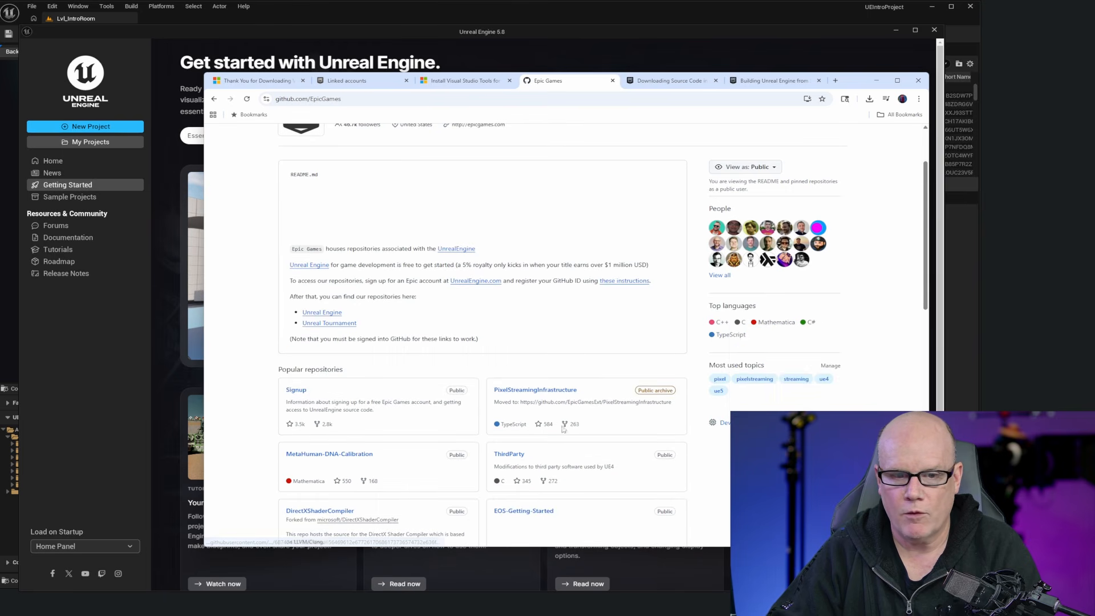
{"action": "scroll", "coordinate": [515, 276], "scroll_direction": "down", "scroll_amount": 4}
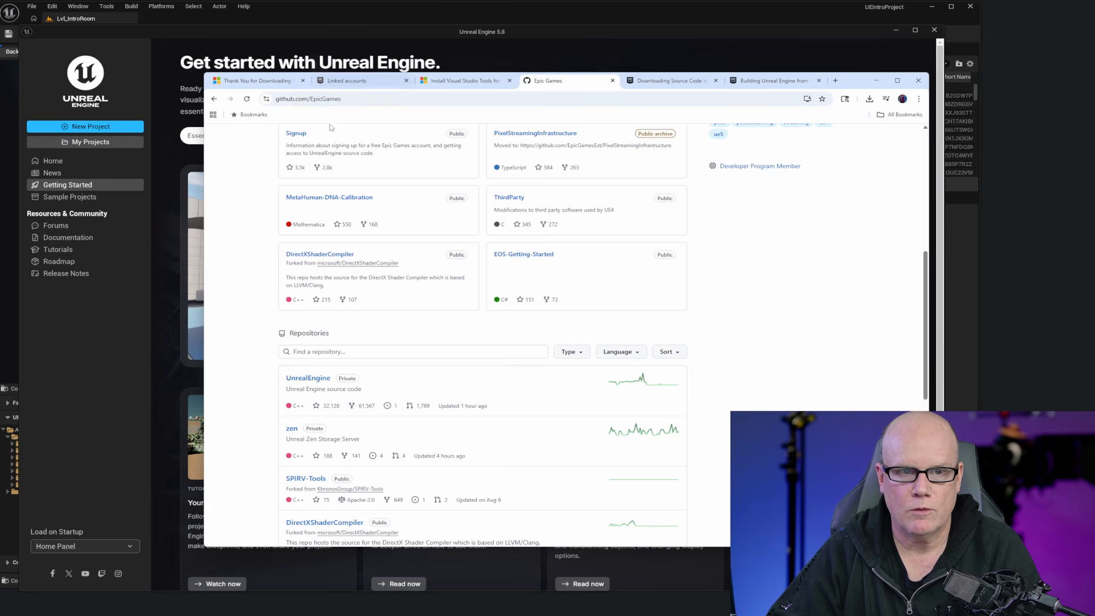
{"action": "scroll", "coordinate": [771, 384], "scroll_direction": "up", "scroll_amount": 4}
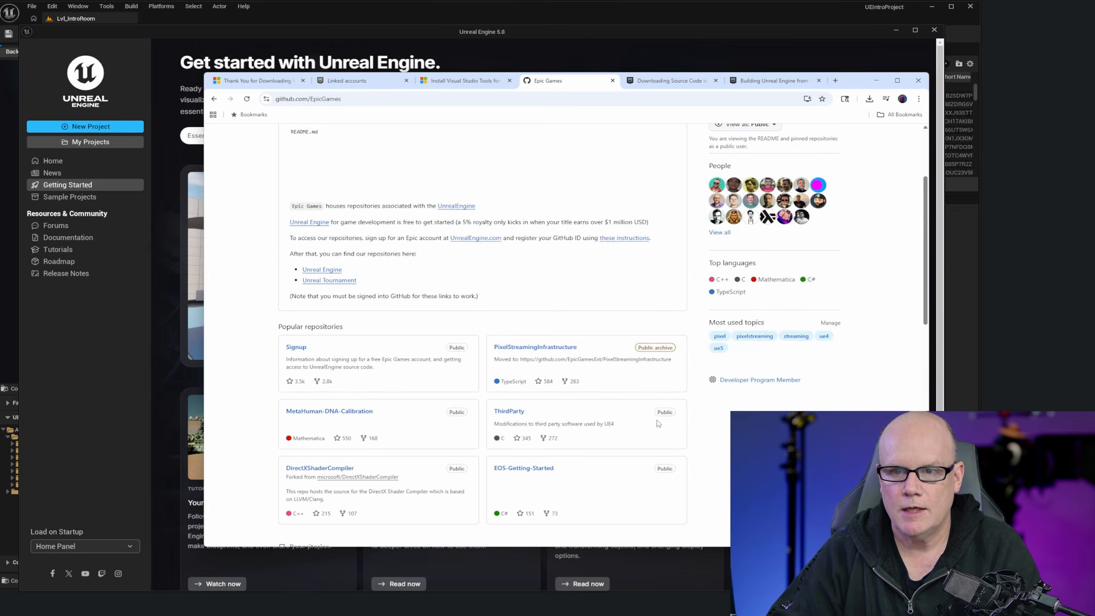
{"action": "scroll", "coordinate": [742, 371], "scroll_direction": "down", "scroll_amount": 4}
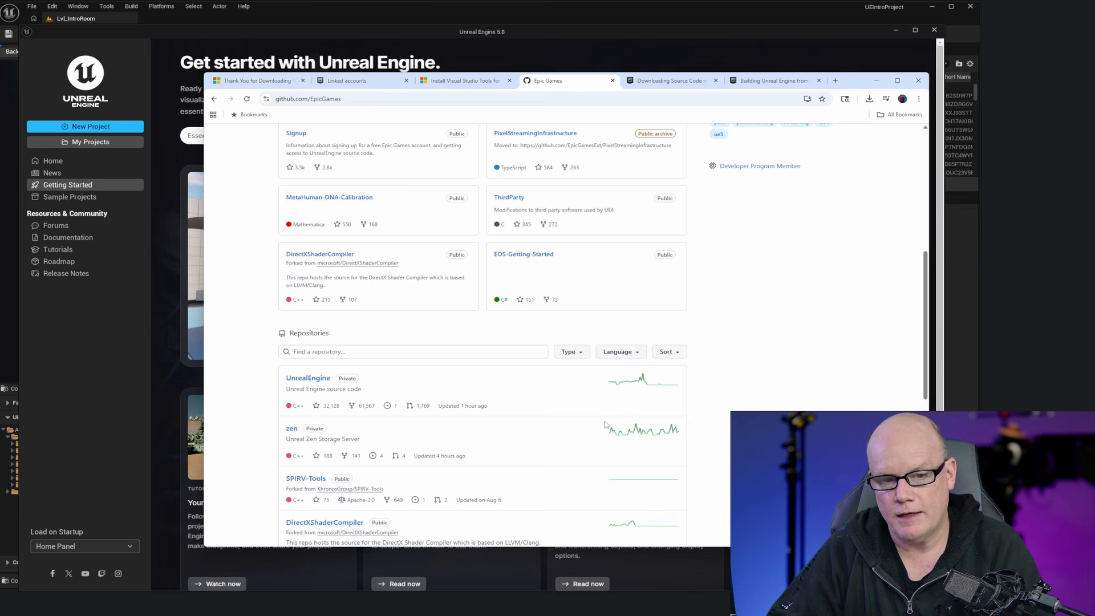
{"action": "left_click", "coordinate": [320, 384]}
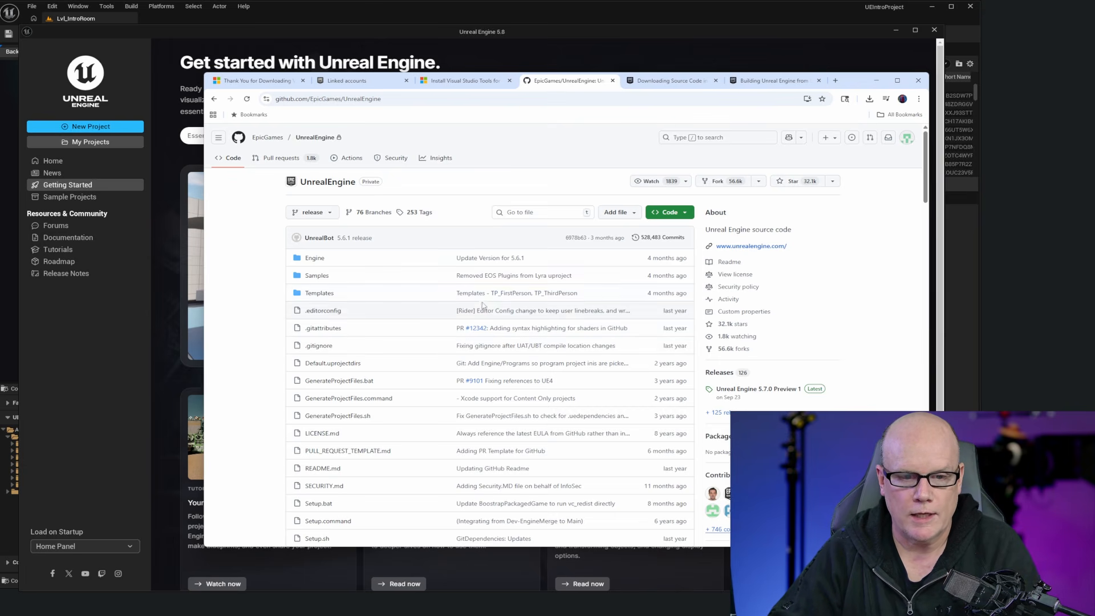
Step: Examine the UnrealEngine repository's file list and README on the release branch
{"action": "scroll", "coordinate": [515, 315], "scroll_direction": "down", "scroll_amount": 2}
{"action": "scroll", "coordinate": [515, 316], "scroll_direction": "down", "scroll_amount": 4}
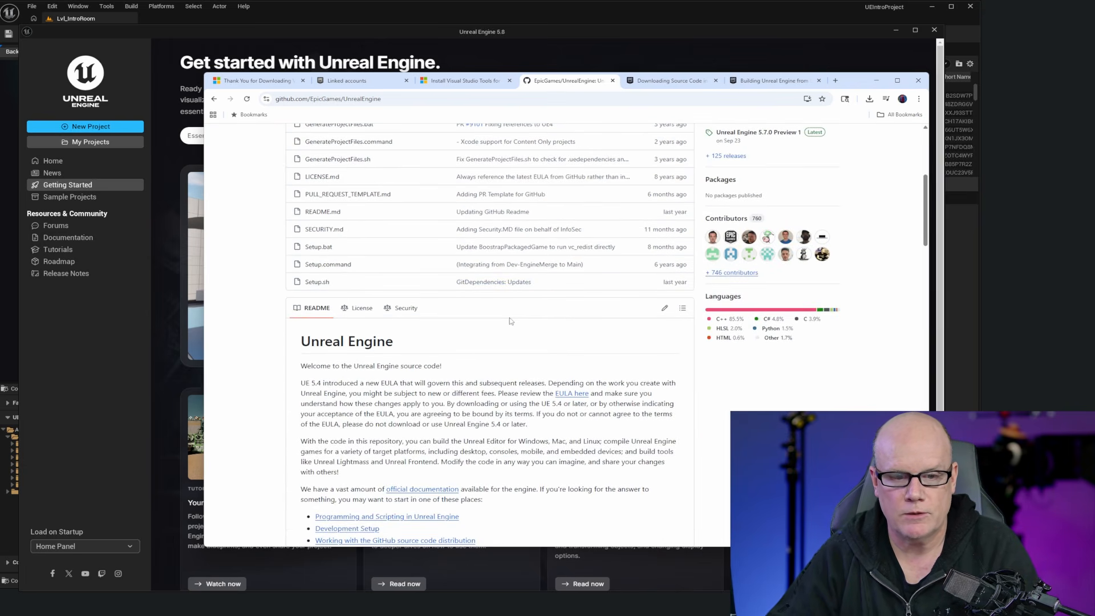
{"action": "scroll", "coordinate": [531, 338], "scroll_direction": "up", "scroll_amount": 4}
{"action": "scroll", "coordinate": [530, 338], "scroll_direction": "up", "scroll_amount": 1}
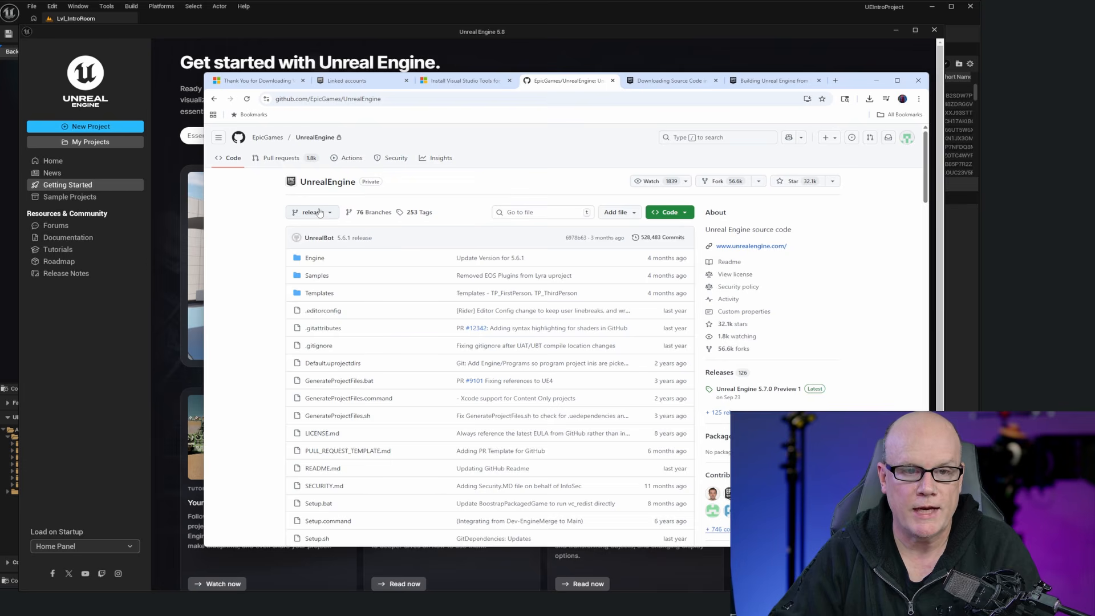
{"action": "scroll", "coordinate": [586, 311], "scroll_direction": "down", "scroll_amount": 9}
{"action": "scroll", "coordinate": [590, 316], "scroll_direction": "up", "scroll_amount": 4}
{"action": "scroll", "coordinate": [590, 315], "scroll_direction": "up", "scroll_amount": 4}
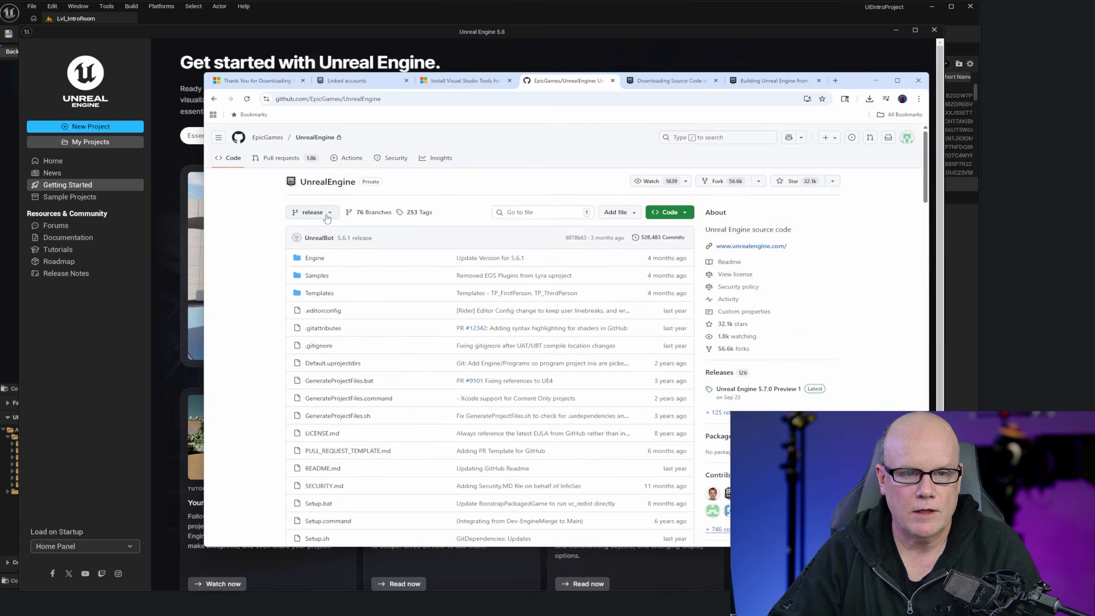
Step: Look through the UnrealEngine repository's list of branches and switch to the dev-5.7 branch
{"action": "left_click", "coordinate": [329, 218]}
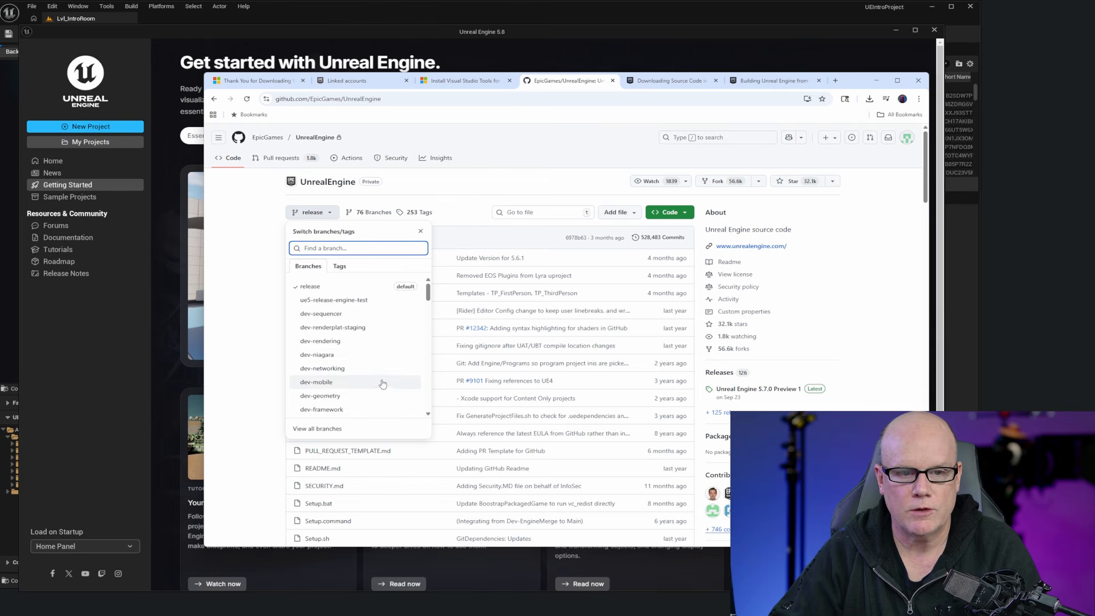
{"action": "scroll", "coordinate": [381, 369], "scroll_direction": "down", "scroll_amount": 6}
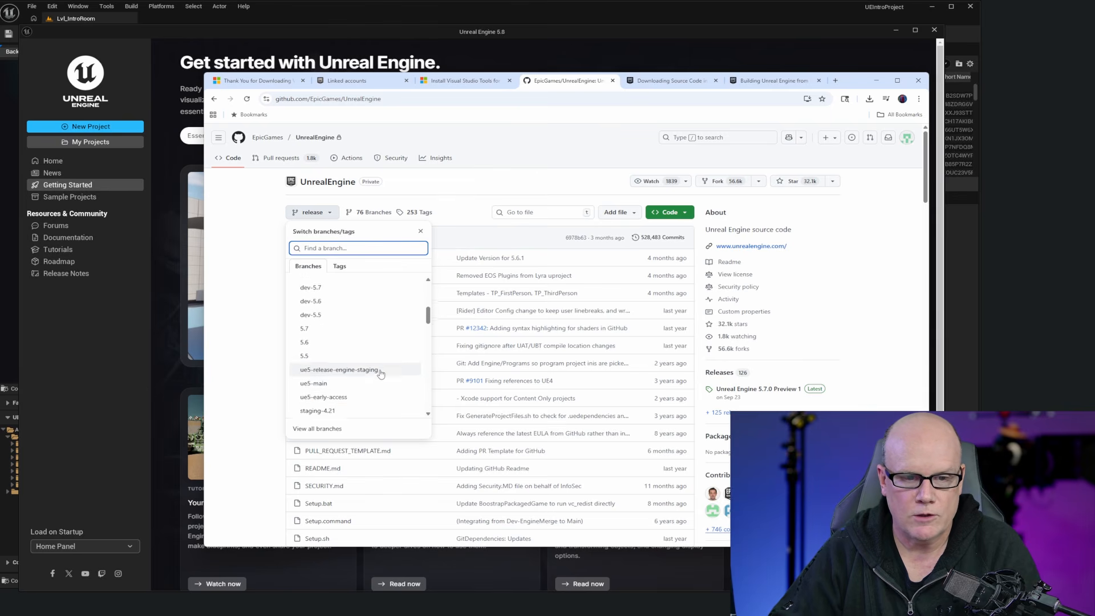
{"action": "scroll", "coordinate": [381, 373], "scroll_direction": "up", "scroll_amount": 4}
{"action": "scroll", "coordinate": [380, 374], "scroll_direction": "down", "scroll_amount": 3}
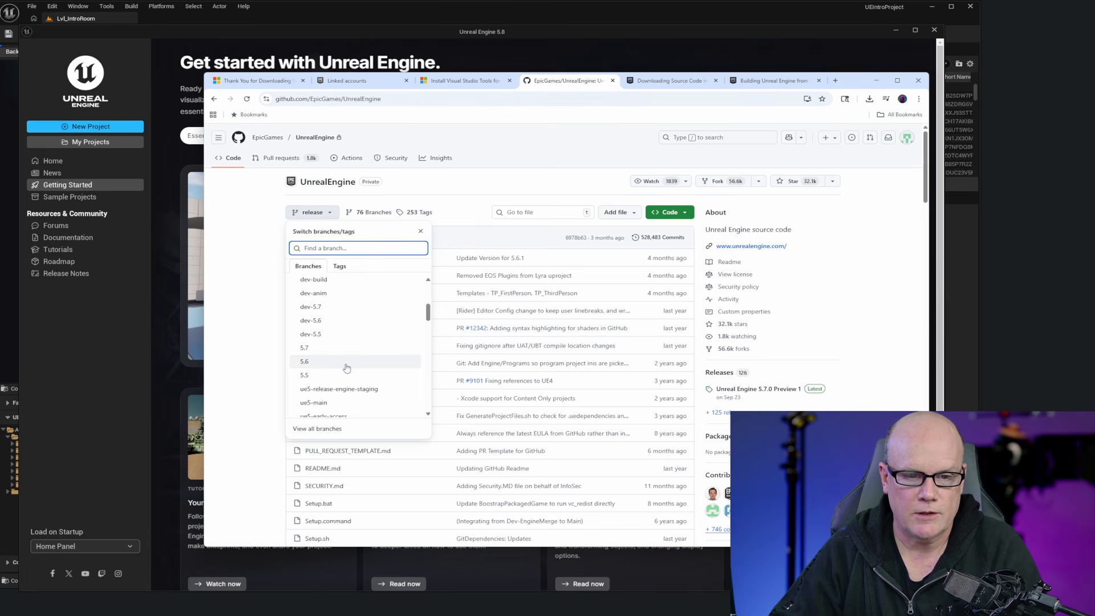
{"action": "scroll", "coordinate": [354, 362], "scroll_direction": "up", "scroll_amount": 5}
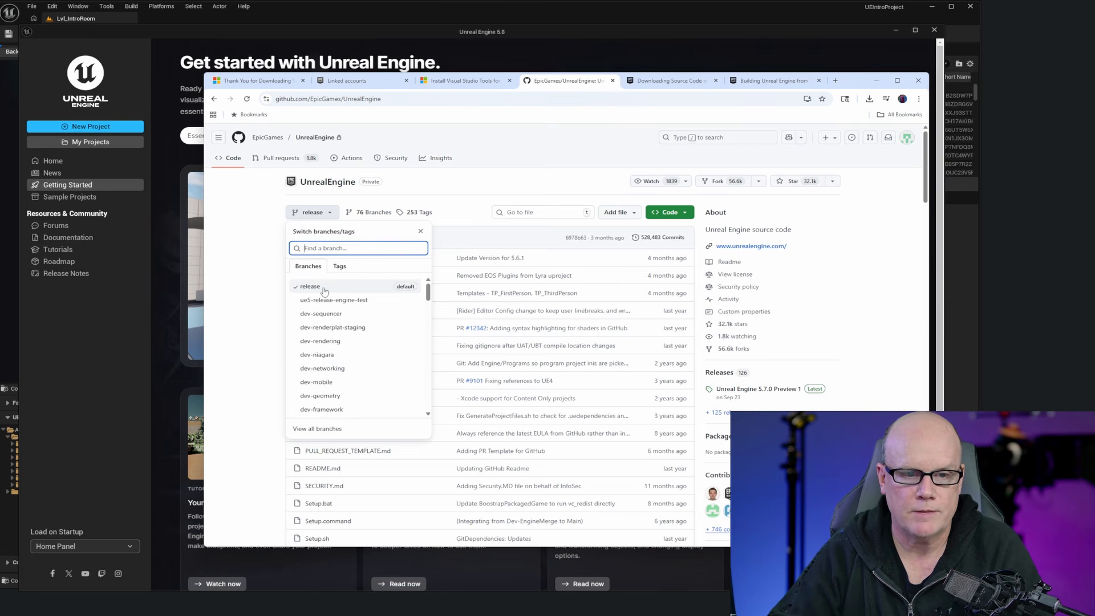
{"action": "scroll", "coordinate": [337, 302], "scroll_direction": "down", "scroll_amount": 3}
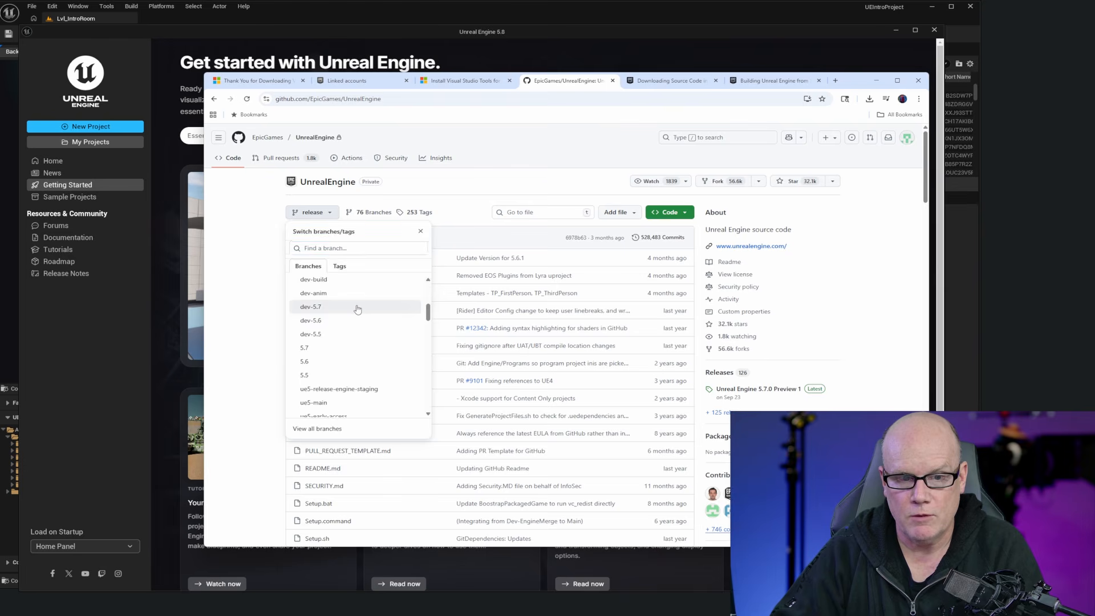
{"action": "left_click", "coordinate": [355, 307]}
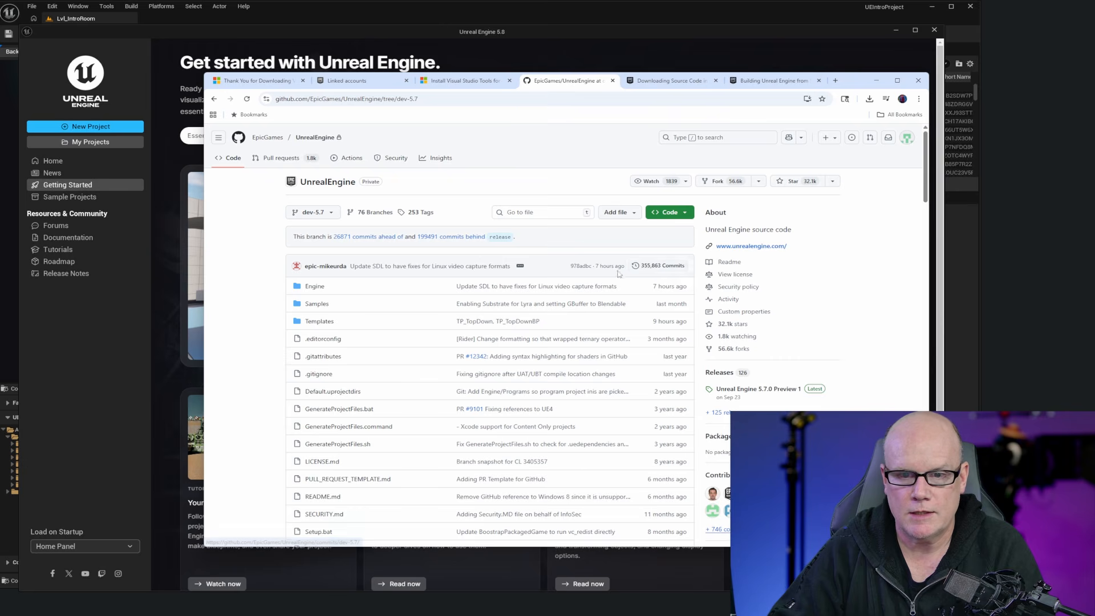
Step: Review the commit history of the dev-5.7 branch and return to the branch's file list
{"action": "left_click", "coordinate": [641, 266]}
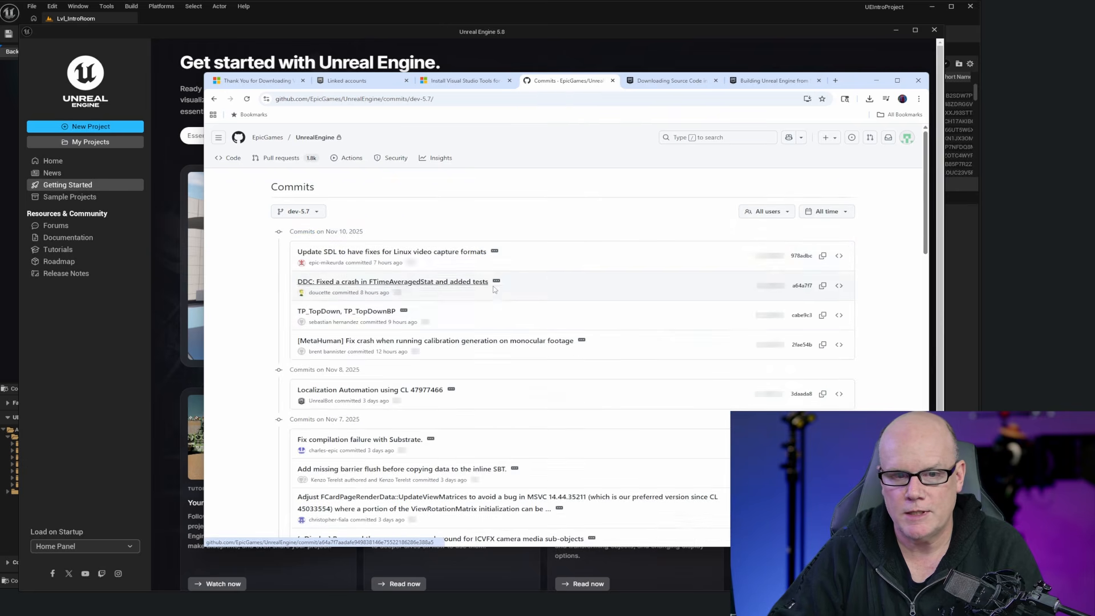
{"action": "scroll", "coordinate": [615, 377], "scroll_direction": "down", "scroll_amount": 5}
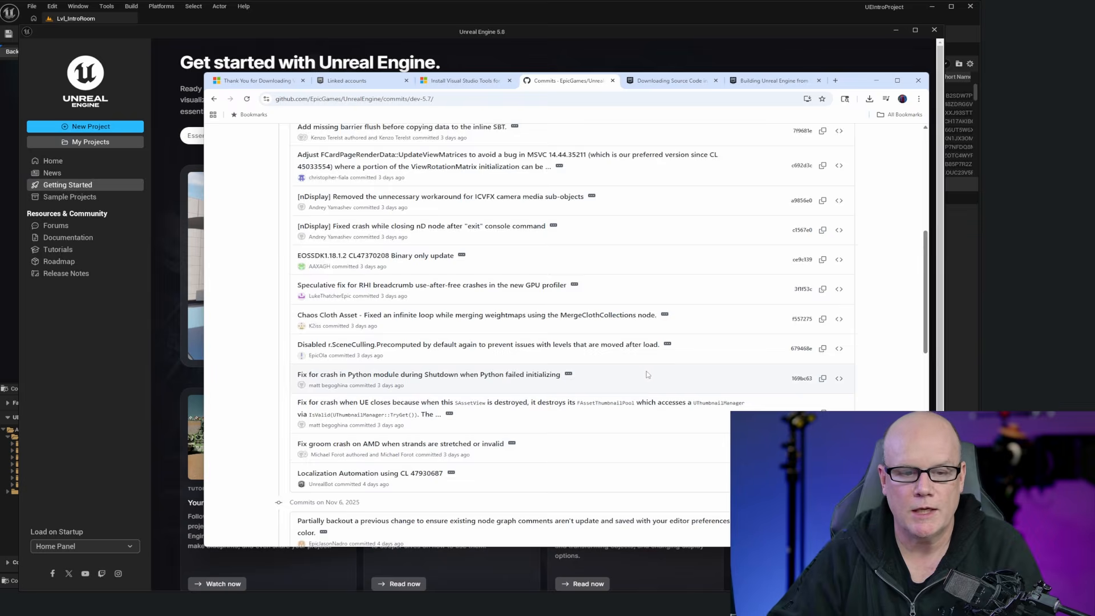
{"action": "scroll", "coordinate": [616, 380], "scroll_direction": "down", "scroll_amount": 6}
{"action": "scroll", "coordinate": [662, 393], "scroll_direction": "down", "scroll_amount": 5}
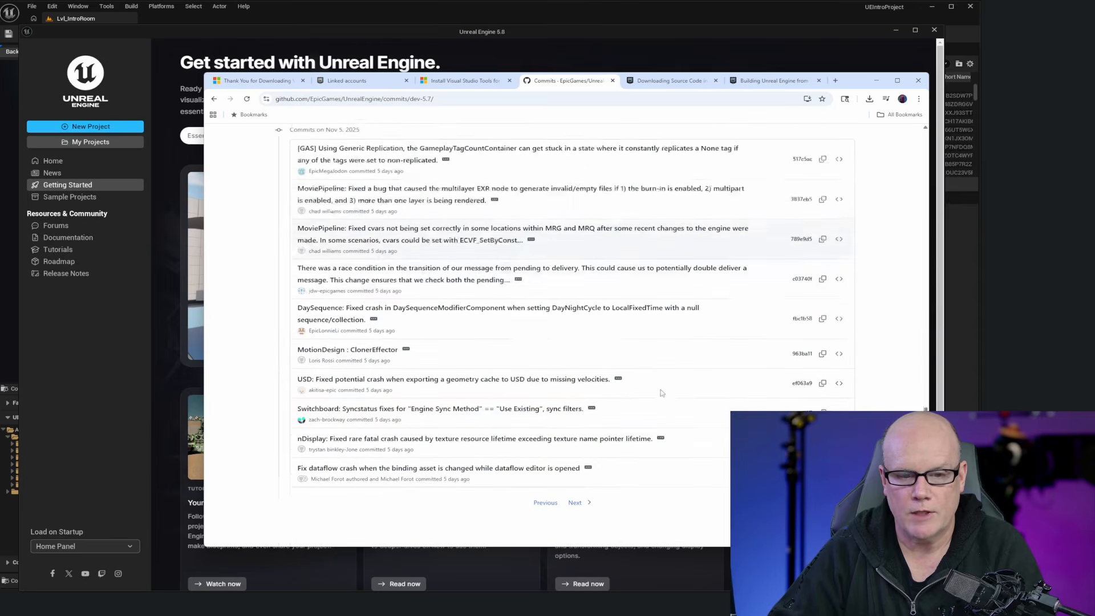
{"action": "scroll", "coordinate": [668, 400], "scroll_direction": "up", "scroll_amount": 7}
{"action": "scroll", "coordinate": [669, 400], "scroll_direction": "up", "scroll_amount": 7}
{"action": "left_click", "coordinate": [214, 100]}
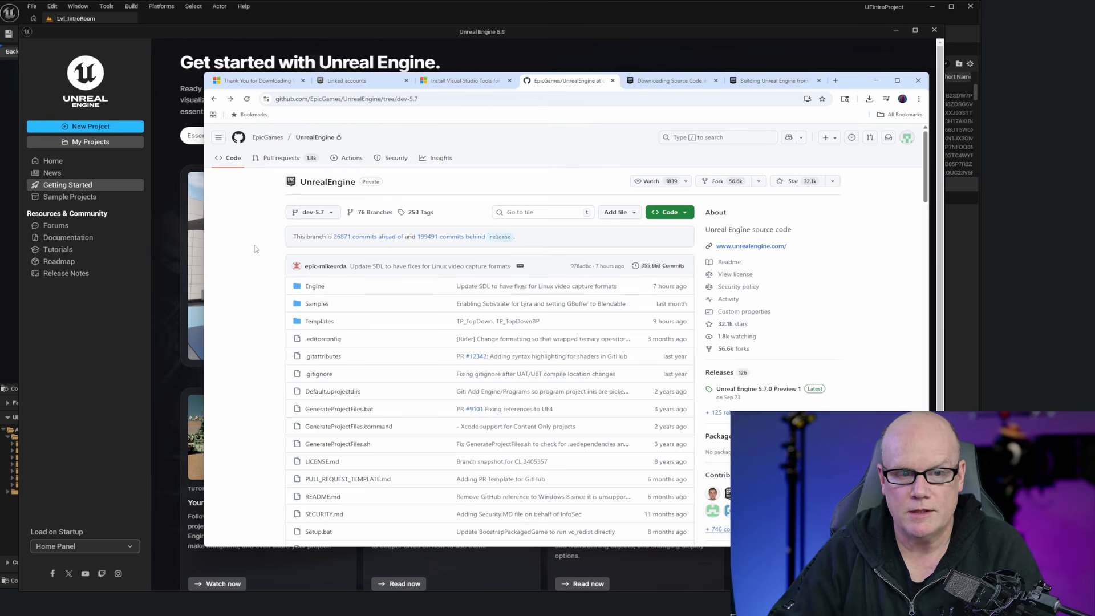
Step: Switch the repository view from dev-5.7 to the 5.7 branch
{"action": "left_click", "coordinate": [311, 213]}
{"action": "scroll", "coordinate": [354, 348], "scroll_direction": "down", "scroll_amount": 3}
{"action": "scroll", "coordinate": [353, 348], "scroll_direction": "down", "scroll_amount": 3}
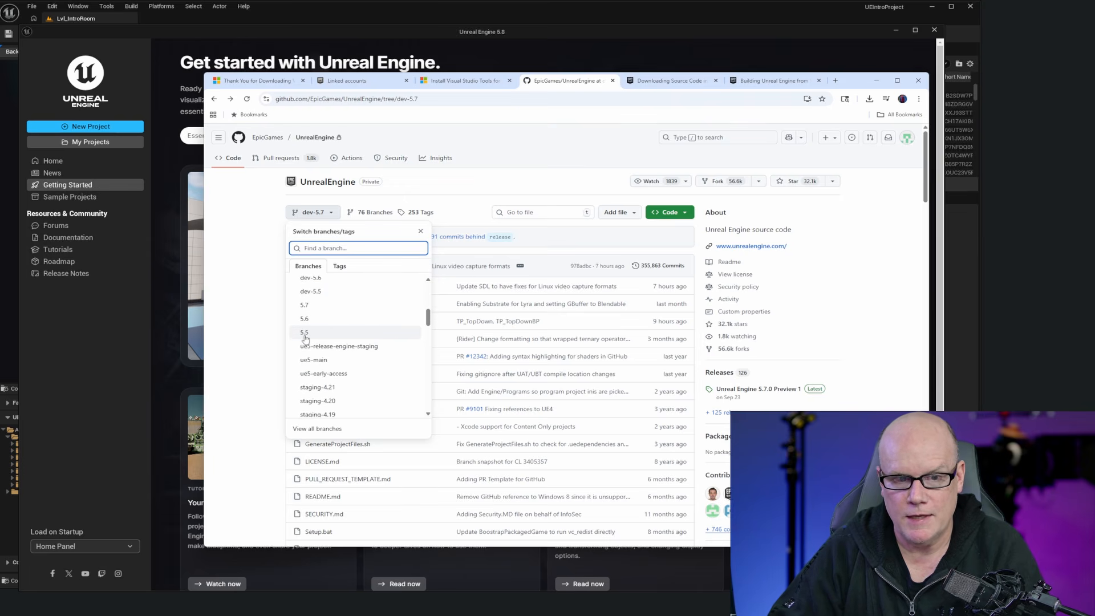
{"action": "left_click", "coordinate": [308, 305]}
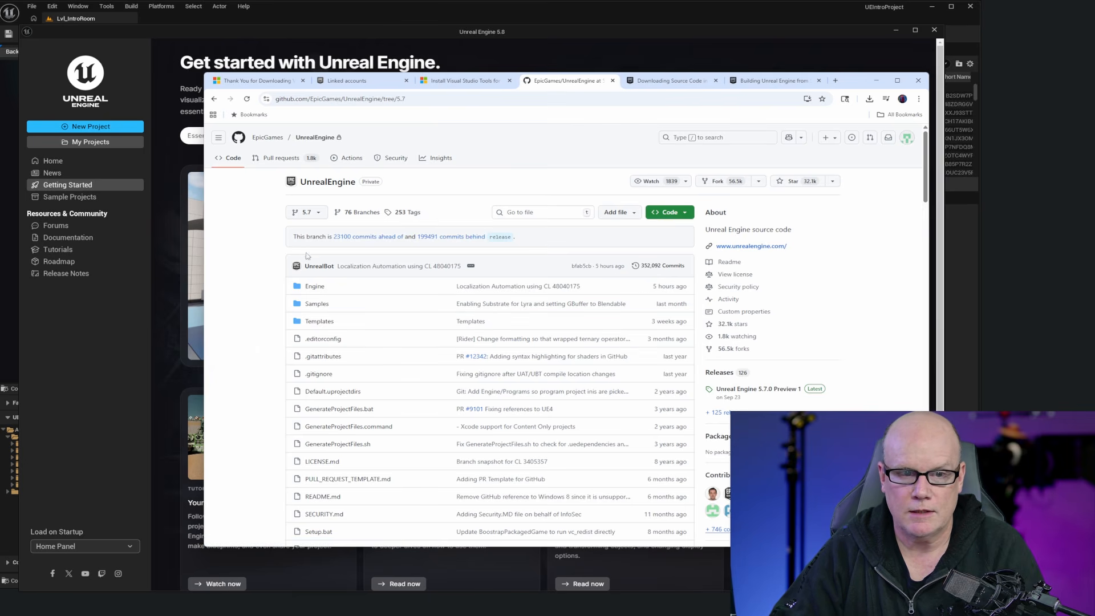
Step: Switch the repository view to the ue5-main branch
{"action": "left_click", "coordinate": [321, 214]}
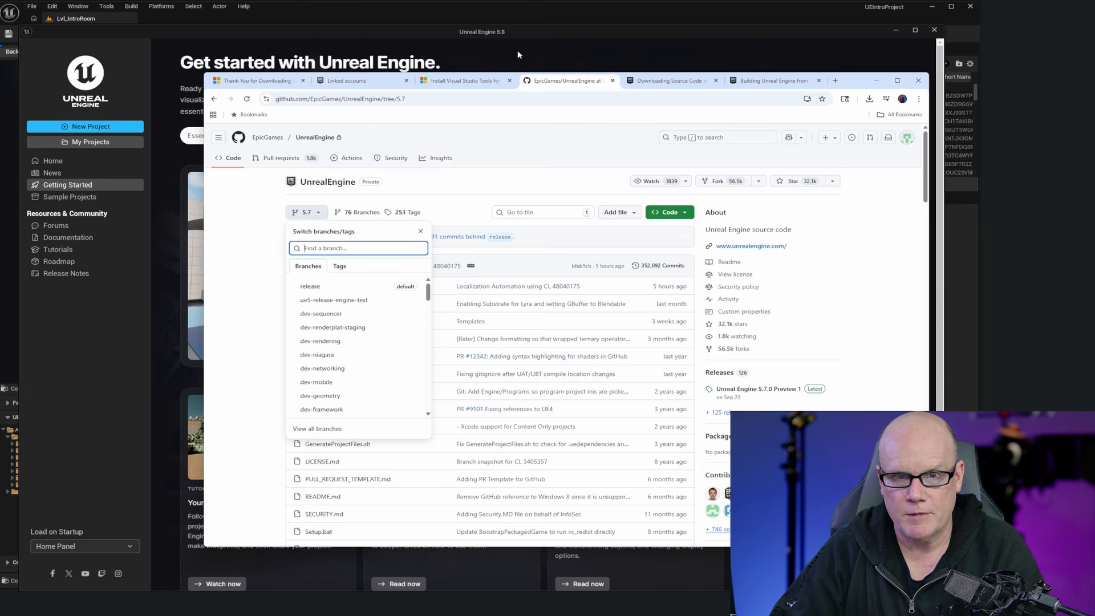
{"action": "scroll", "coordinate": [364, 345], "scroll_direction": "down", "scroll_amount": 5}
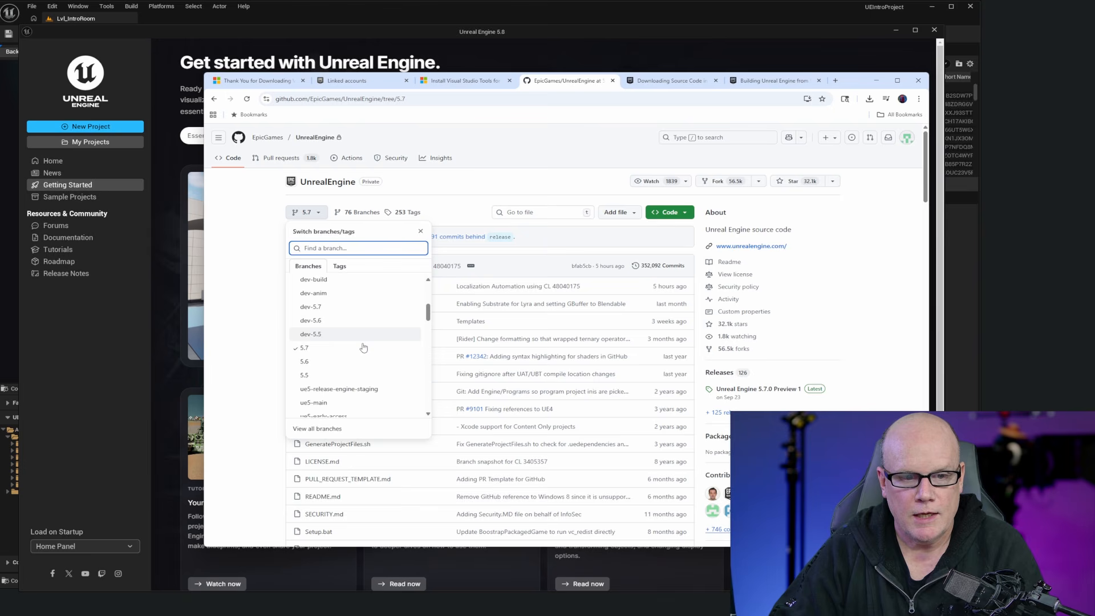
{"action": "scroll", "coordinate": [366, 348], "scroll_direction": "down", "scroll_amount": 1}
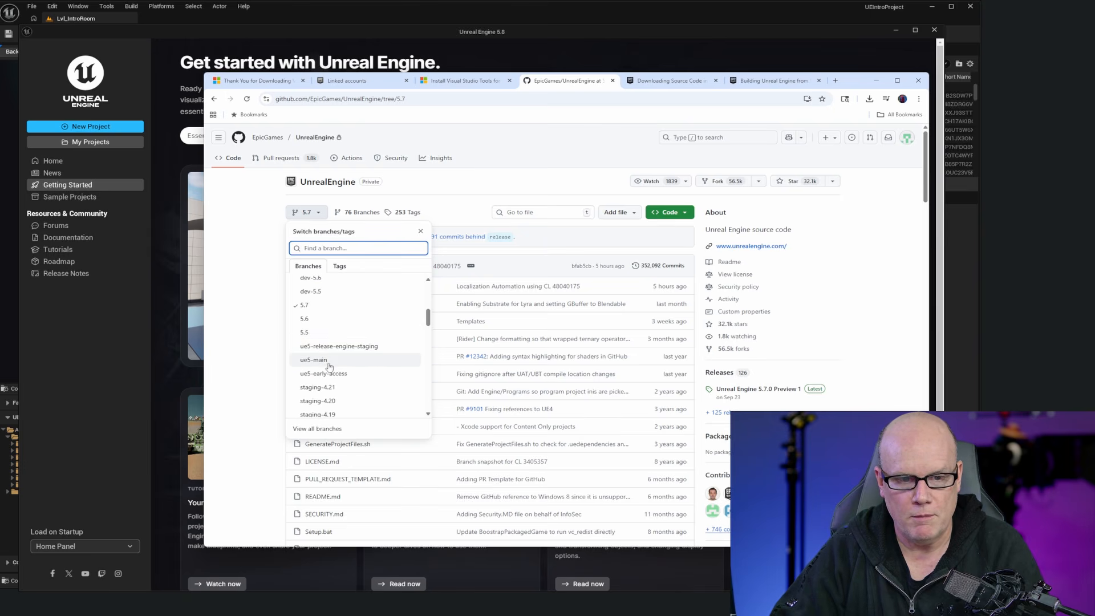
{"action": "key", "text": "Escape"}
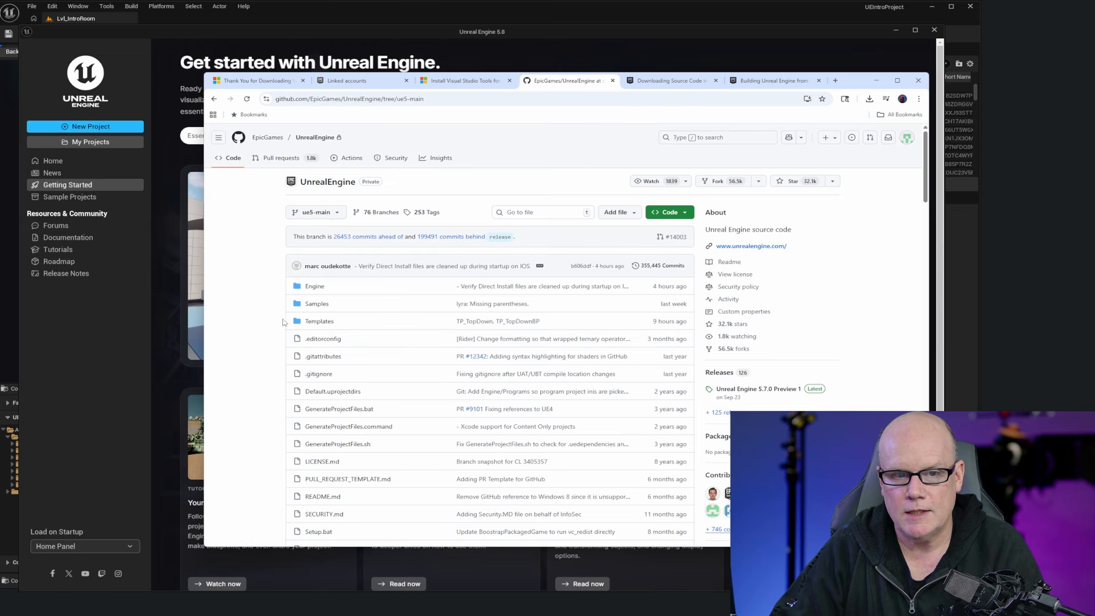
Step: Examine the ue5-main branch's file list and README, and check the list of branches once more
{"action": "scroll", "coordinate": [269, 380], "scroll_direction": "down", "scroll_amount": 1}
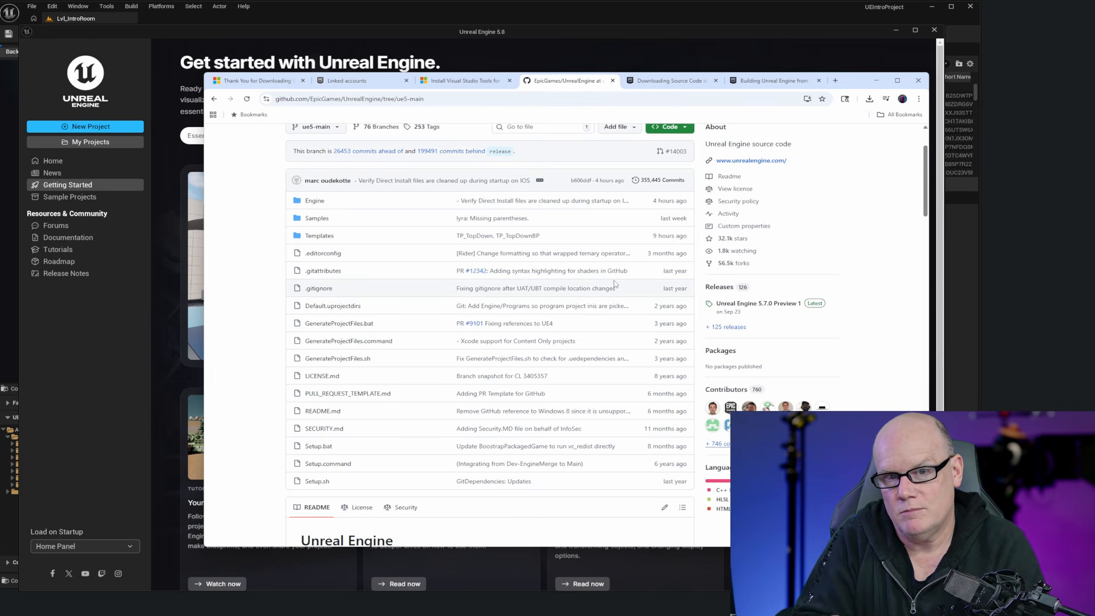
{"action": "scroll", "coordinate": [477, 271], "scroll_direction": "down", "scroll_amount": 5}
{"action": "scroll", "coordinate": [476, 269], "scroll_direction": "up", "scroll_amount": 6}
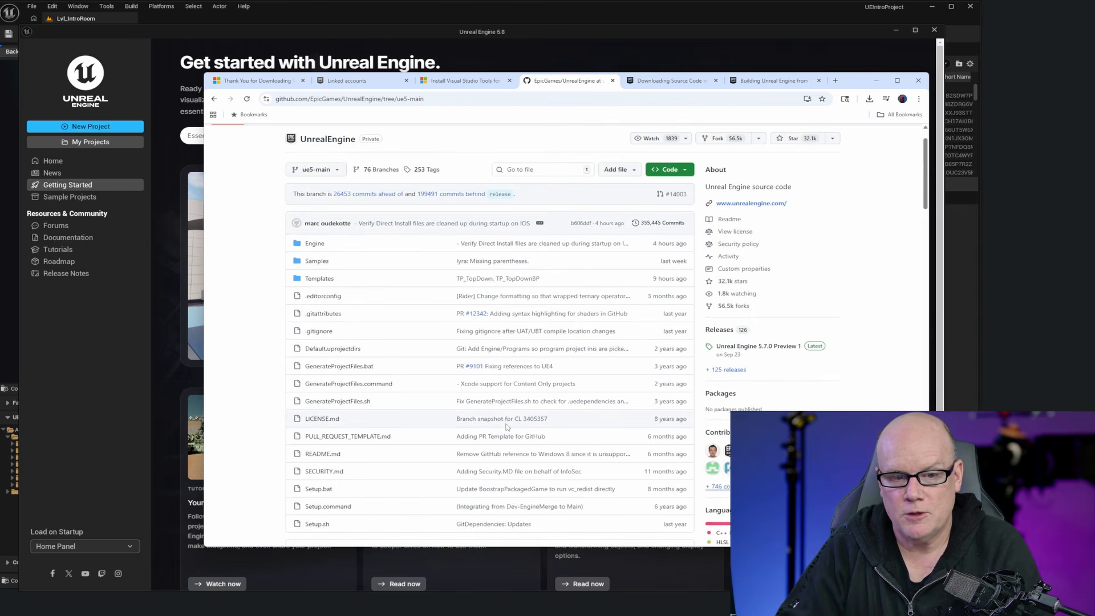
{"action": "scroll", "coordinate": [460, 354], "scroll_direction": "down", "scroll_amount": 3}
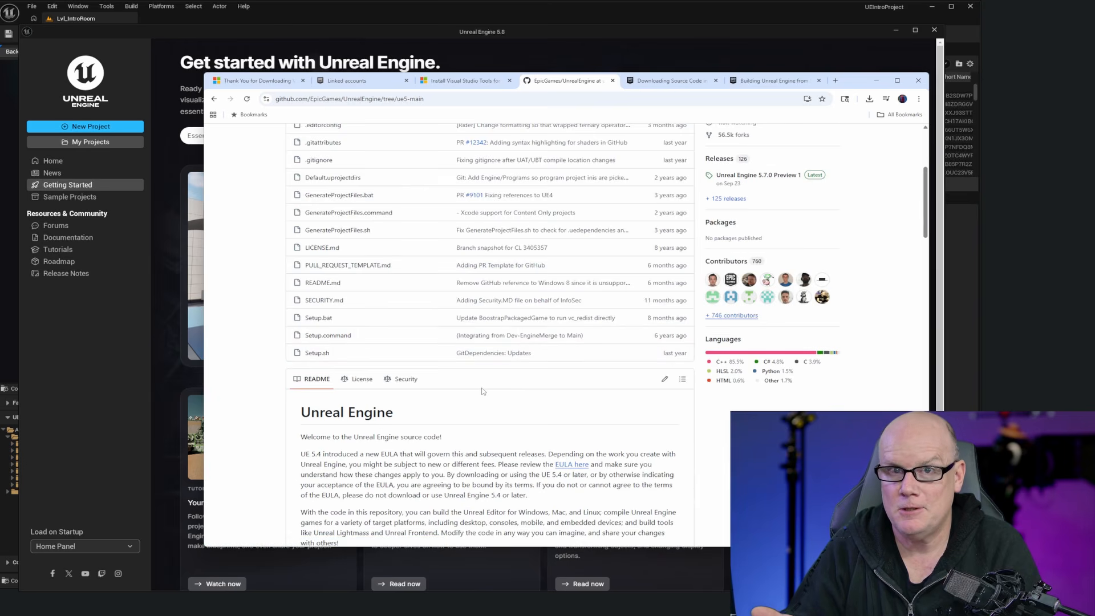
{"action": "scroll", "coordinate": [481, 392], "scroll_direction": "down", "scroll_amount": 8}
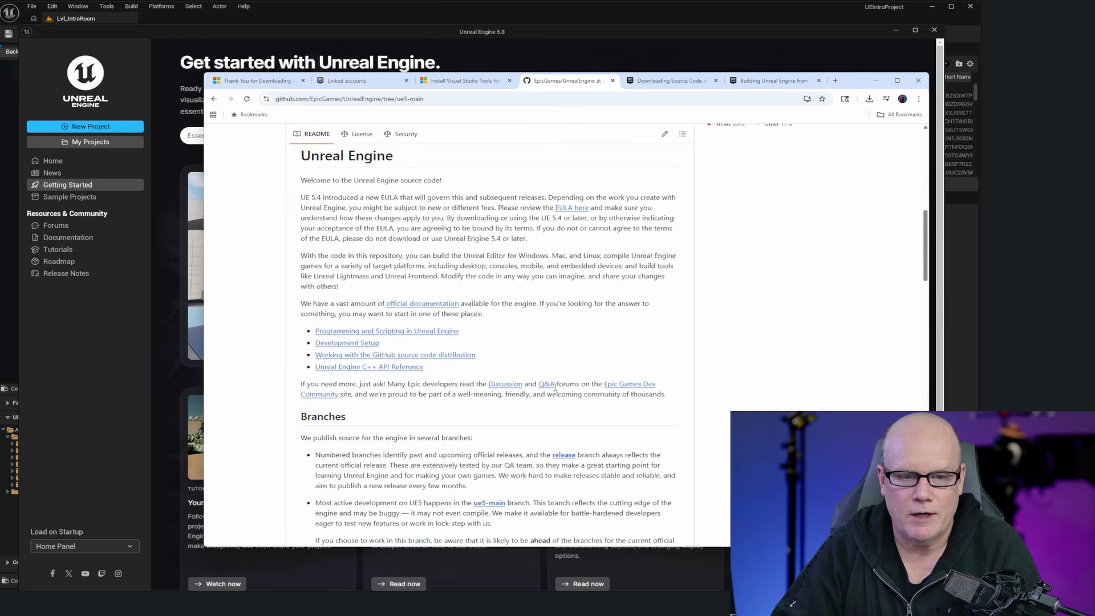
{"action": "scroll", "coordinate": [565, 414], "scroll_direction": "up", "scroll_amount": 15}
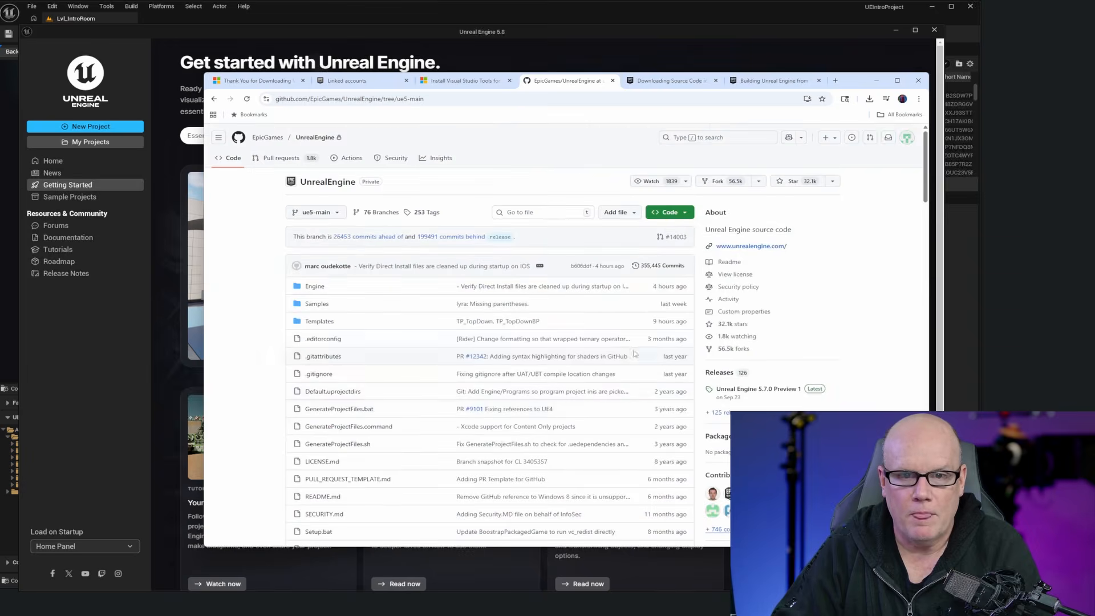
{"action": "left_click", "coordinate": [315, 214]}
{"action": "scroll", "coordinate": [361, 350], "scroll_direction": "down", "scroll_amount": 3}
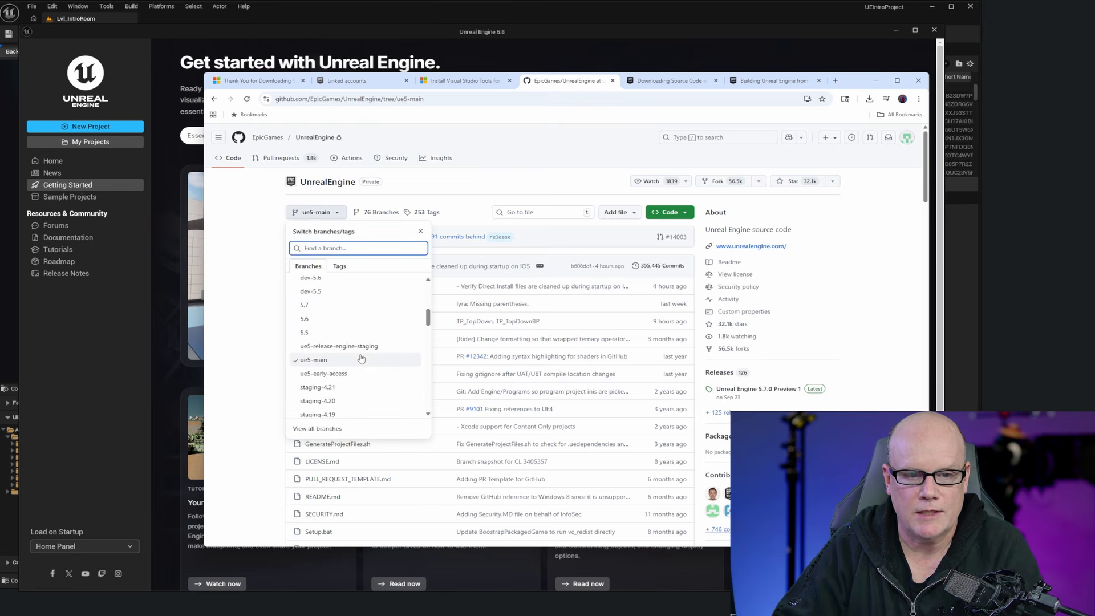
{"action": "left_click", "coordinate": [560, 247]}
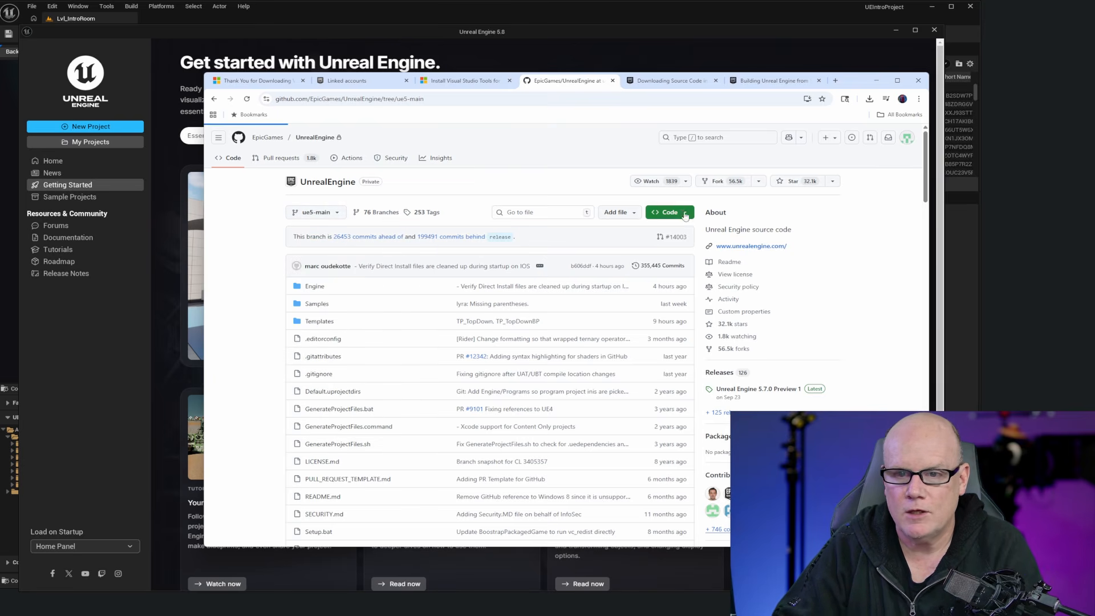
Step: Start saving the ue5-main branch's source code as a ZIP file in the UEBuild folder
{"action": "left_click", "coordinate": [686, 214]}
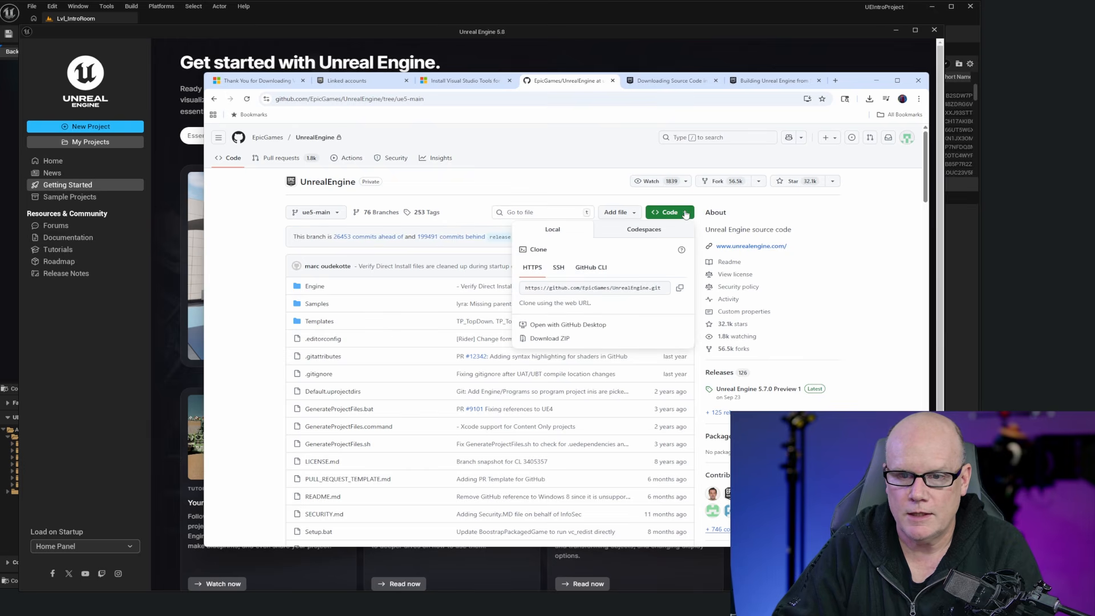
{"action": "right_click", "coordinate": [547, 341]}
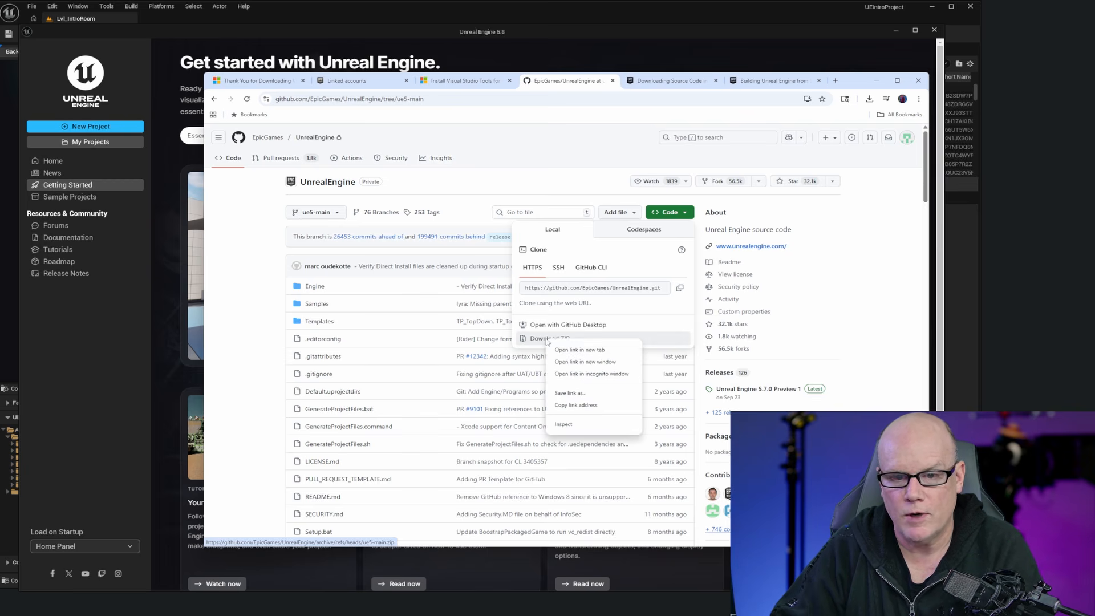
{"action": "left_click", "coordinate": [567, 394]}
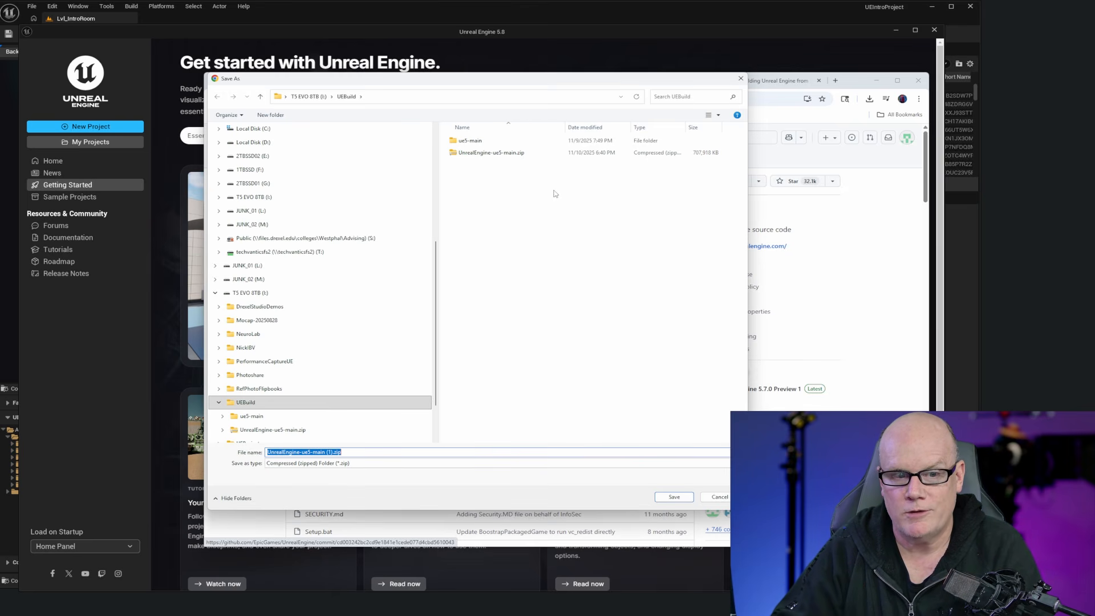
Step: Check the properties of the T5 EVO 8TB drive and the ue5-main folder, and cancel saving the ZIP file
{"action": "right_click", "coordinate": [266, 293]}
{"action": "left_click", "coordinate": [308, 516]}
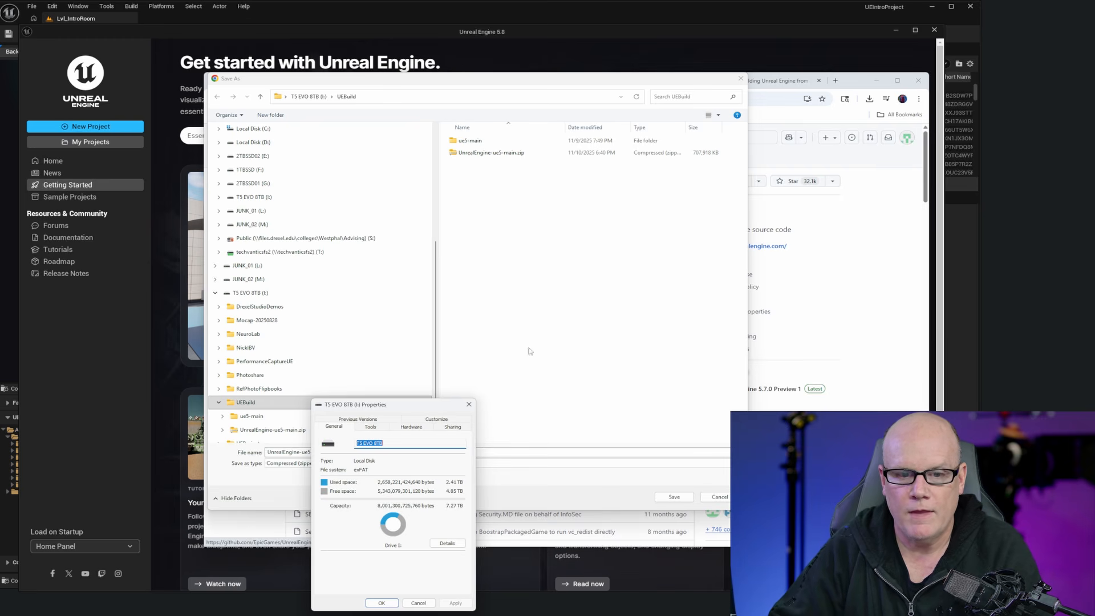
{"action": "left_click", "coordinate": [469, 405]}
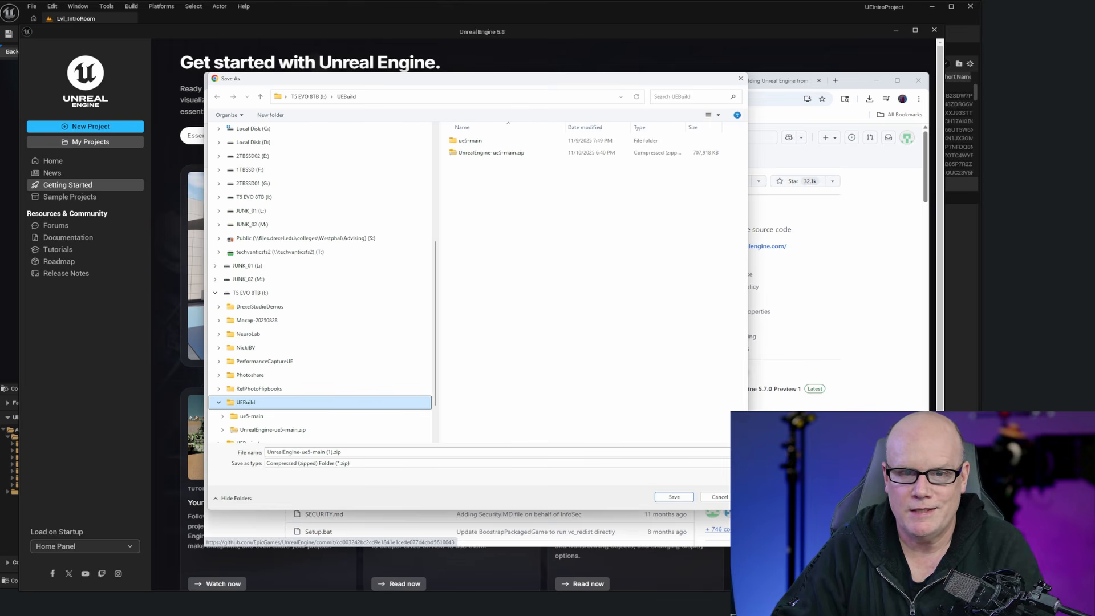
{"action": "key", "text": "alt+Tab"}
{"action": "left_click_drag", "start_coordinate": [578, 167], "coordinate": [613, 185]}
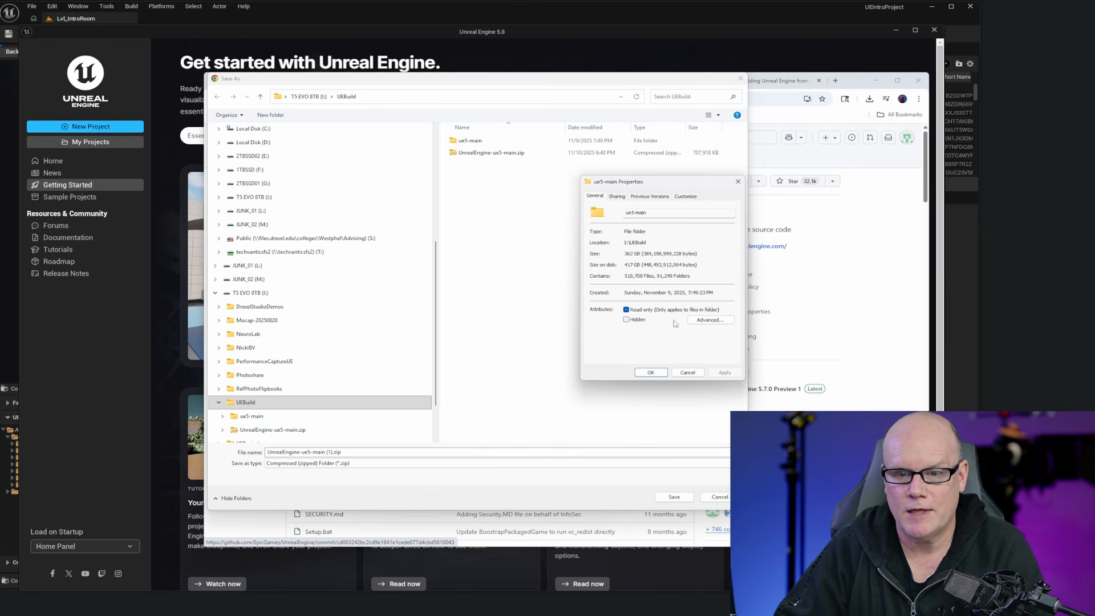
{"action": "left_click", "coordinate": [694, 373]}
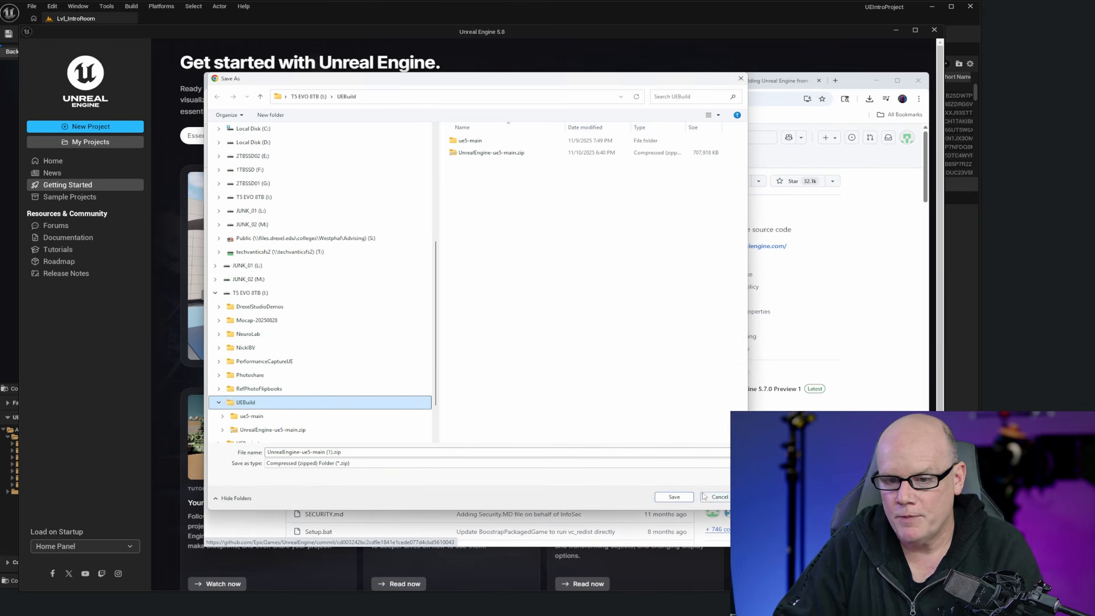
{"action": "left_click", "coordinate": [720, 496]}
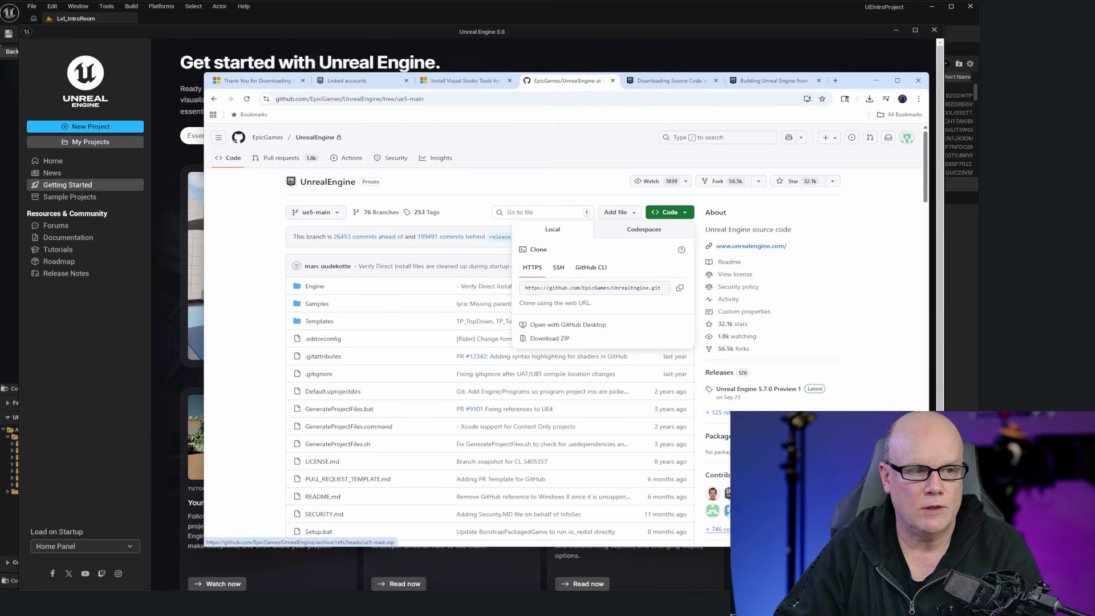
Step: Switch to File Explorer, open UnrealEngine-ue5-main inside UEBuild's ue5-main folder, and find the setup scripts and UE5.sln
{"action": "left_click_drag", "start_coordinate": [581, 615], "coordinate": [565, 197]}
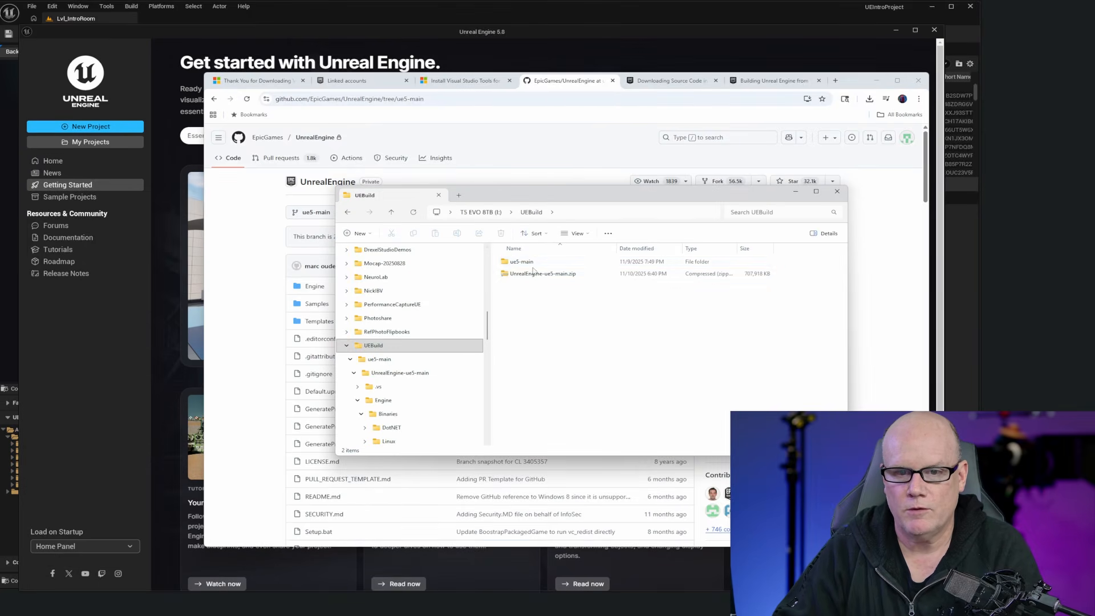
{"action": "double_click", "coordinate": [515, 266]}
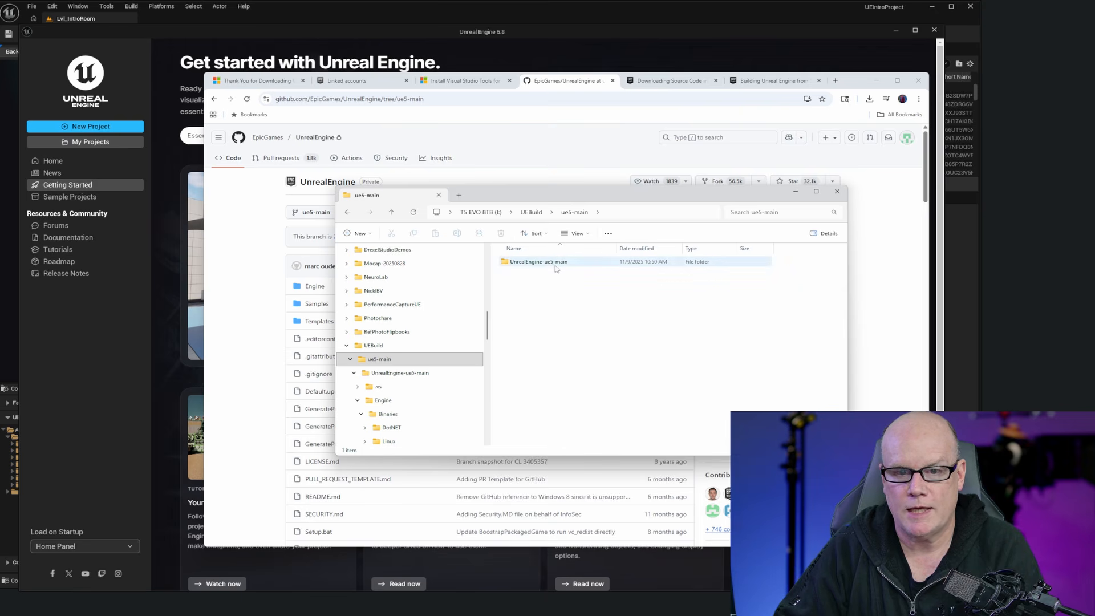
{"action": "double_click", "coordinate": [551, 264]}
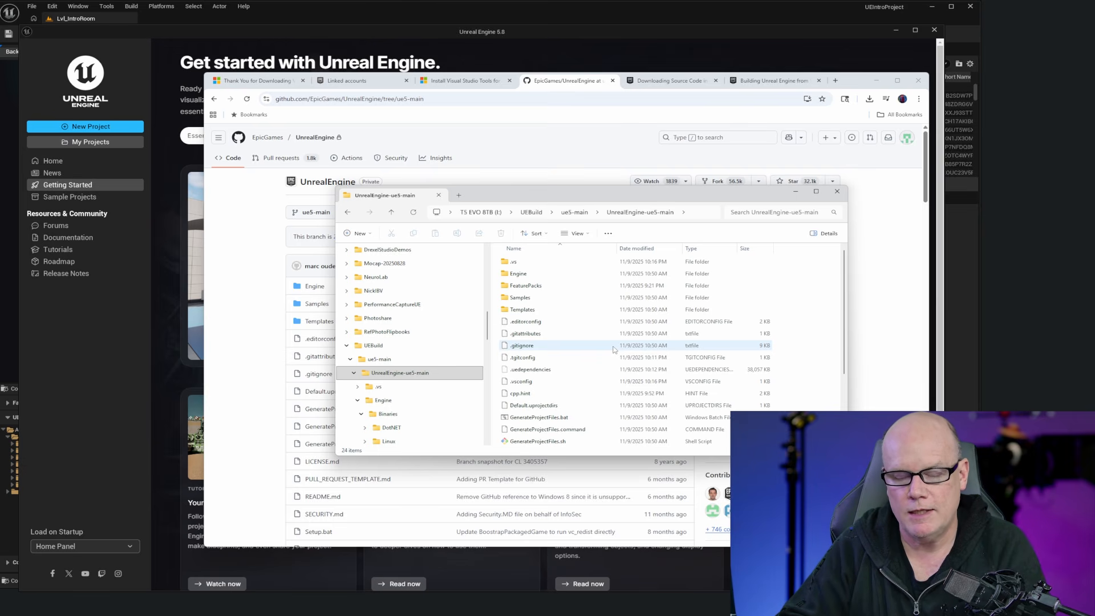
{"action": "scroll", "coordinate": [599, 354], "scroll_direction": "down", "scroll_amount": 3}
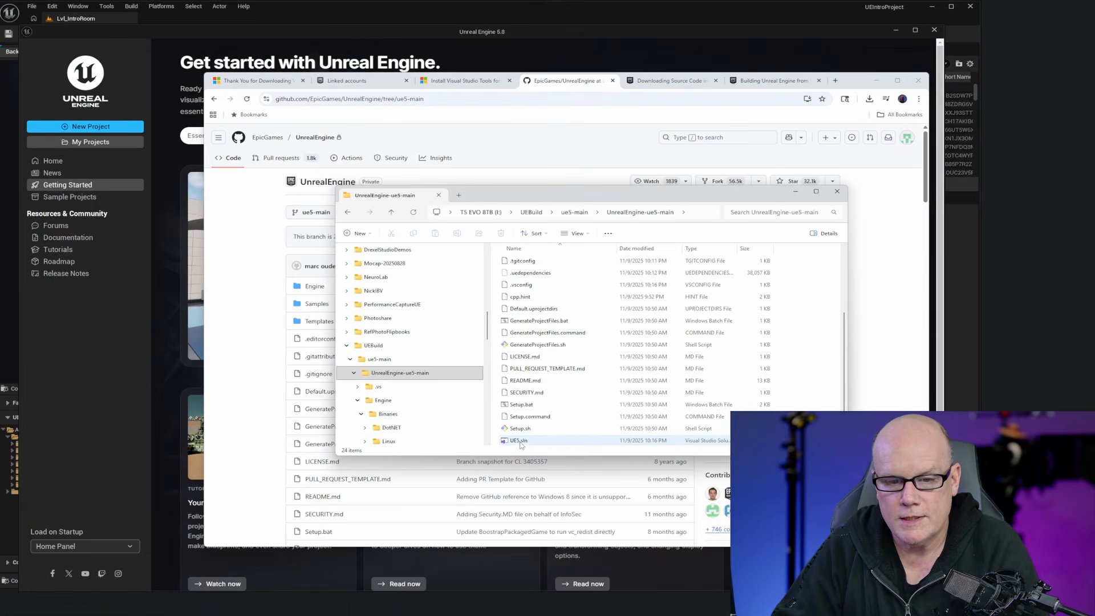
Step: Open UE5.sln in Visual Studio and set the solution configuration to Development Editor
{"action": "double_click", "coordinate": [506, 443]}
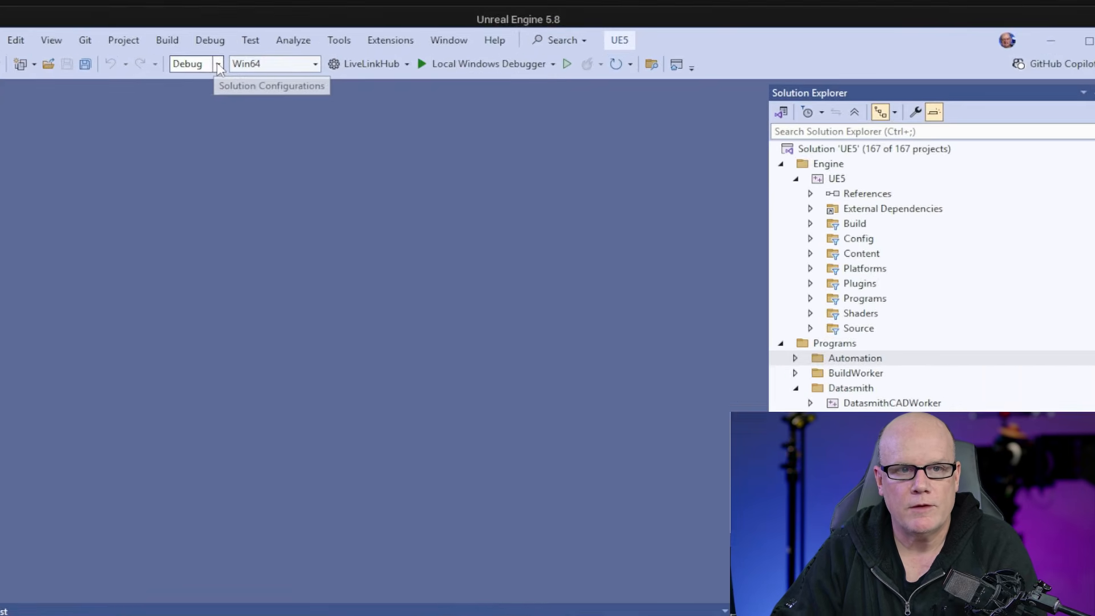
{"action": "left_click", "coordinate": [307, 57]}
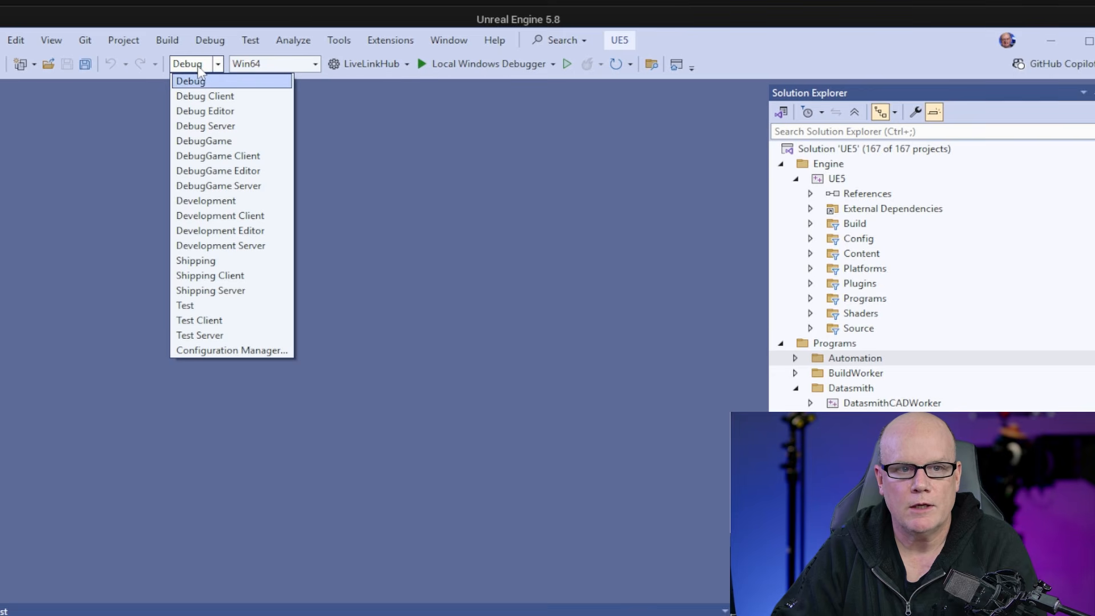
{"action": "left_click", "coordinate": [272, 231]}
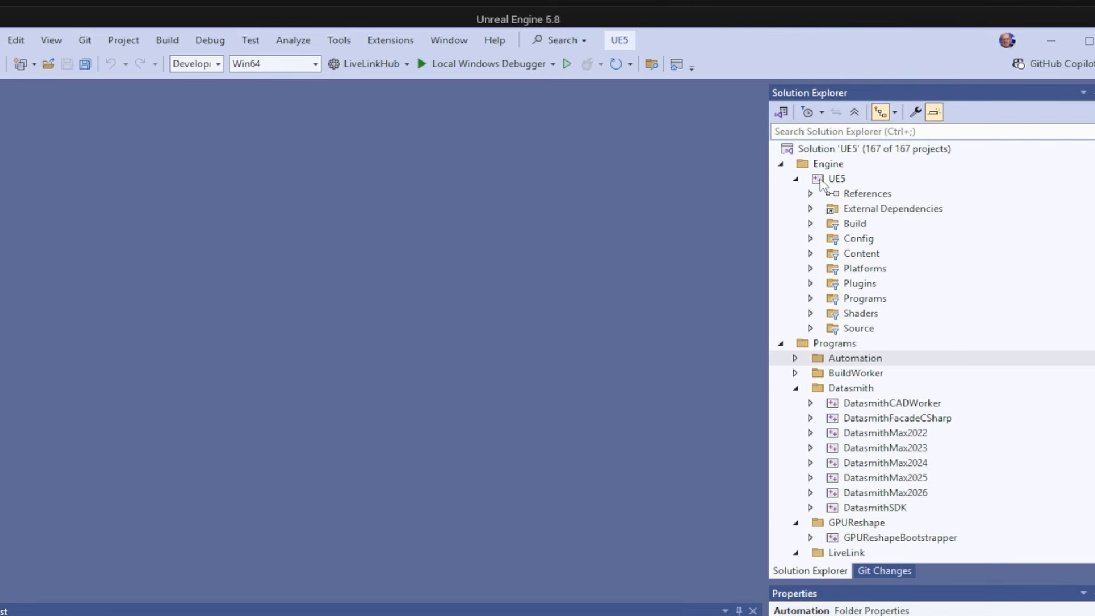
Step: Set the UE5 project under the Engine folder as the solution's startup project
{"action": "right_click", "coordinate": [822, 185]}
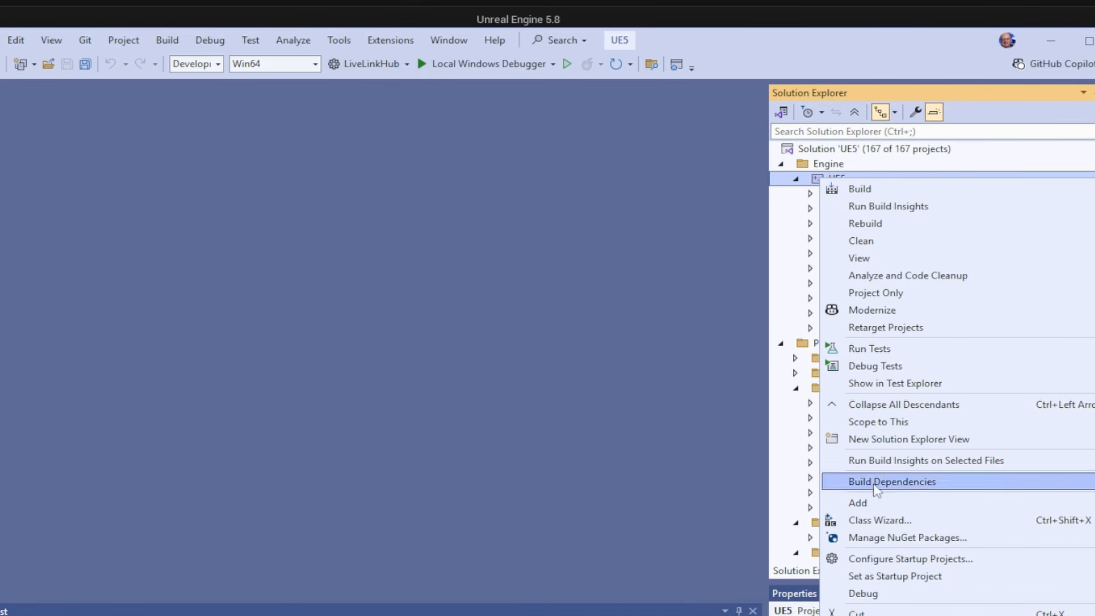
{"action": "left_click", "coordinate": [926, 577]}
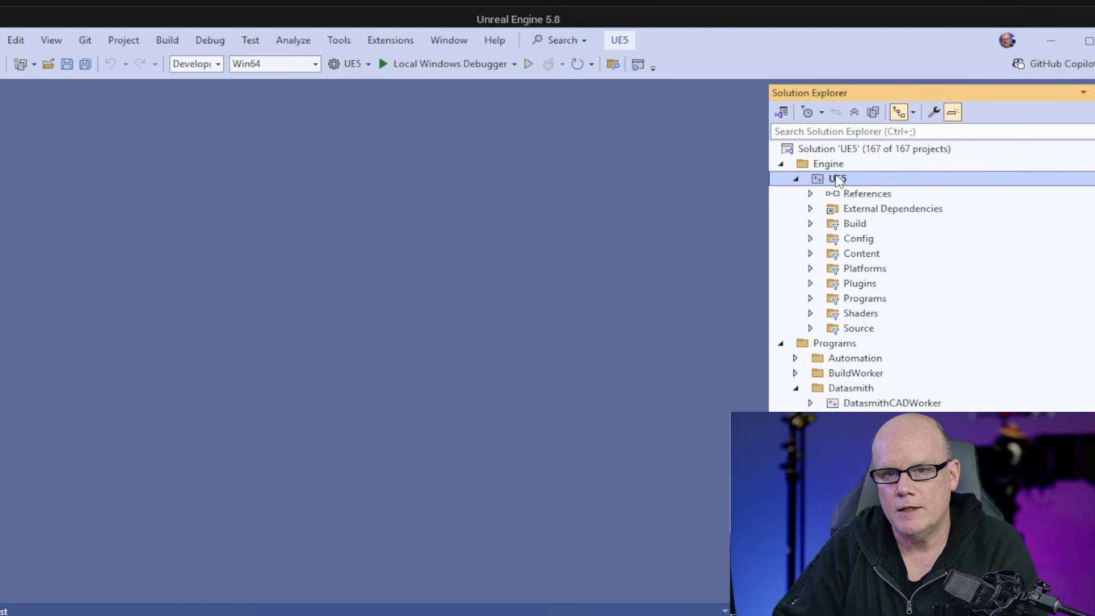
{"action": "right_click", "coordinate": [837, 178]}
{"action": "left_click", "coordinate": [404, 290]}
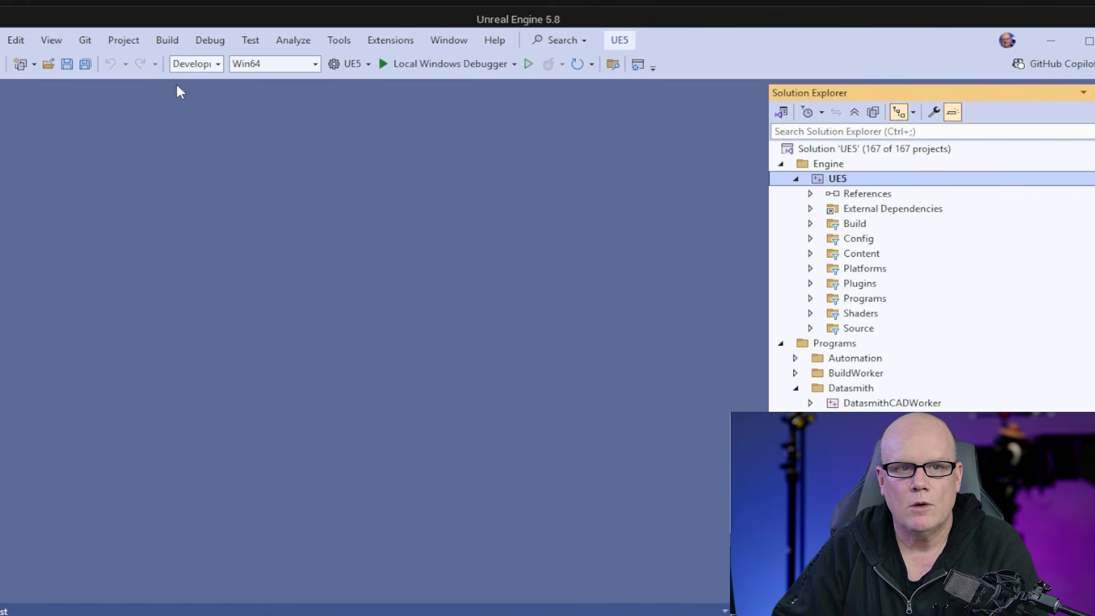
Step: Look through the build commands for the solution and the UE5 project without starting any of them
{"action": "left_click", "coordinate": [168, 39]}
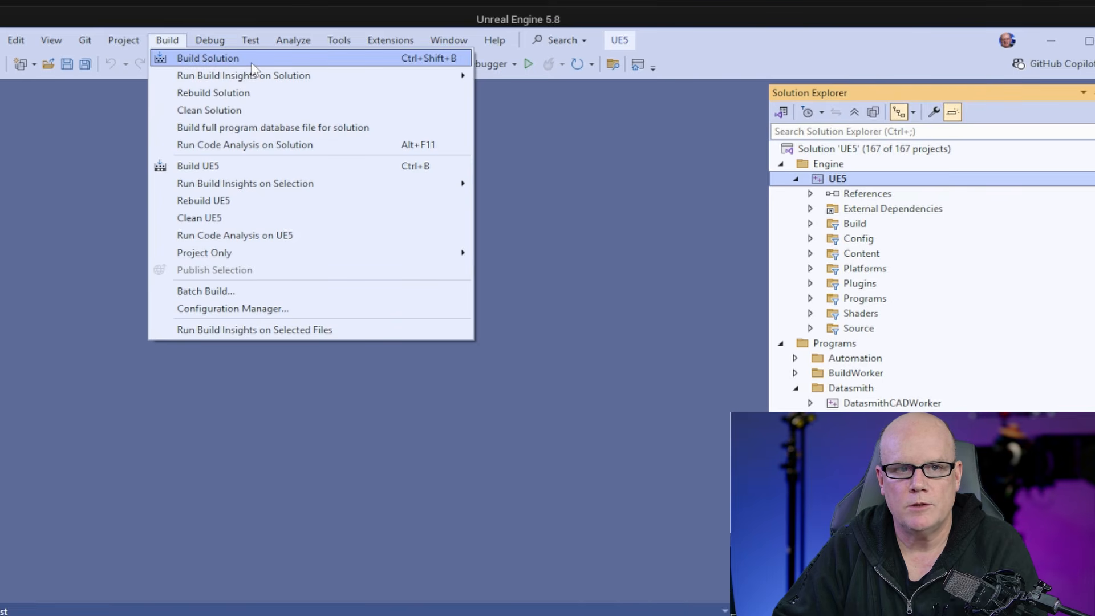
{"action": "left_click", "coordinate": [559, 149]}
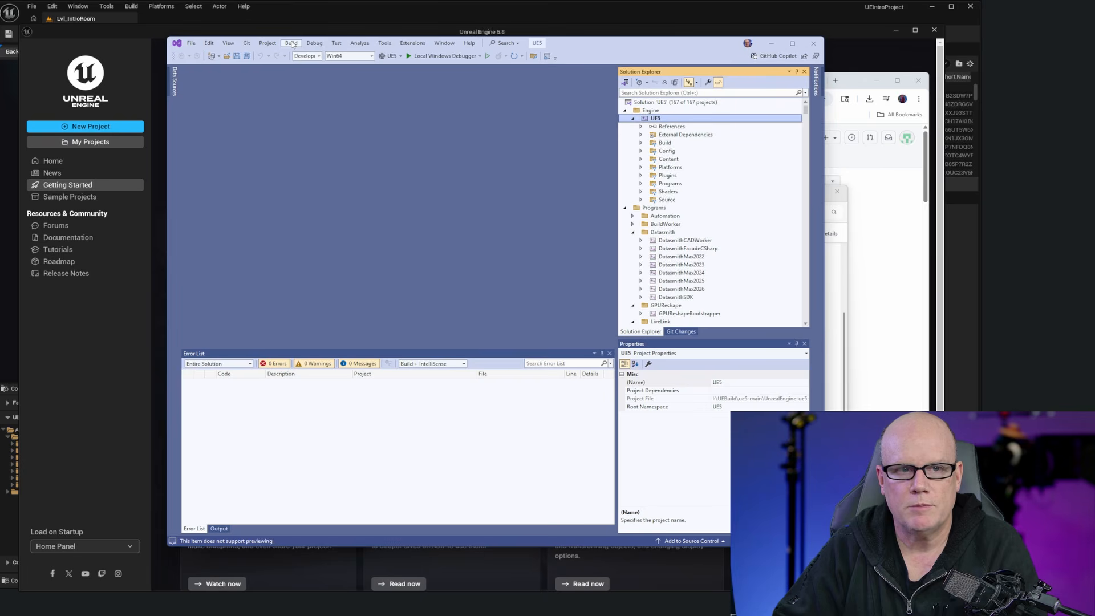
{"action": "left_click", "coordinate": [292, 44]}
{"action": "left_click", "coordinate": [502, 137]}
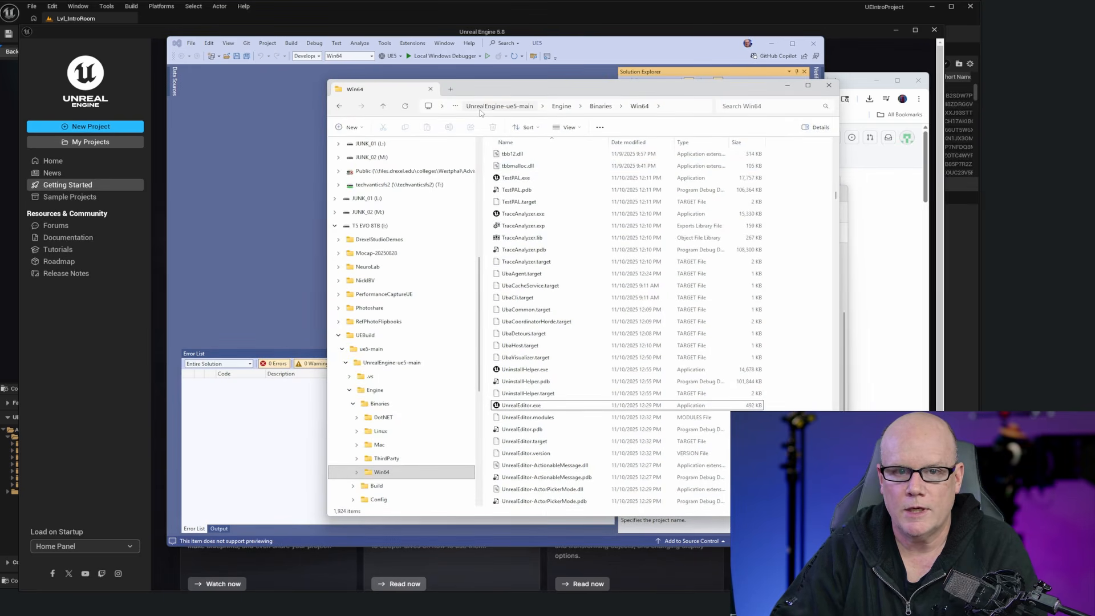
Step: In File Explorer, go through UnrealEngine-ue5-main to Engine, Binaries, Win64 and find UnrealEditor.exe
{"action": "left_click", "coordinate": [480, 110]}
{"action": "left_click", "coordinate": [565, 107]}
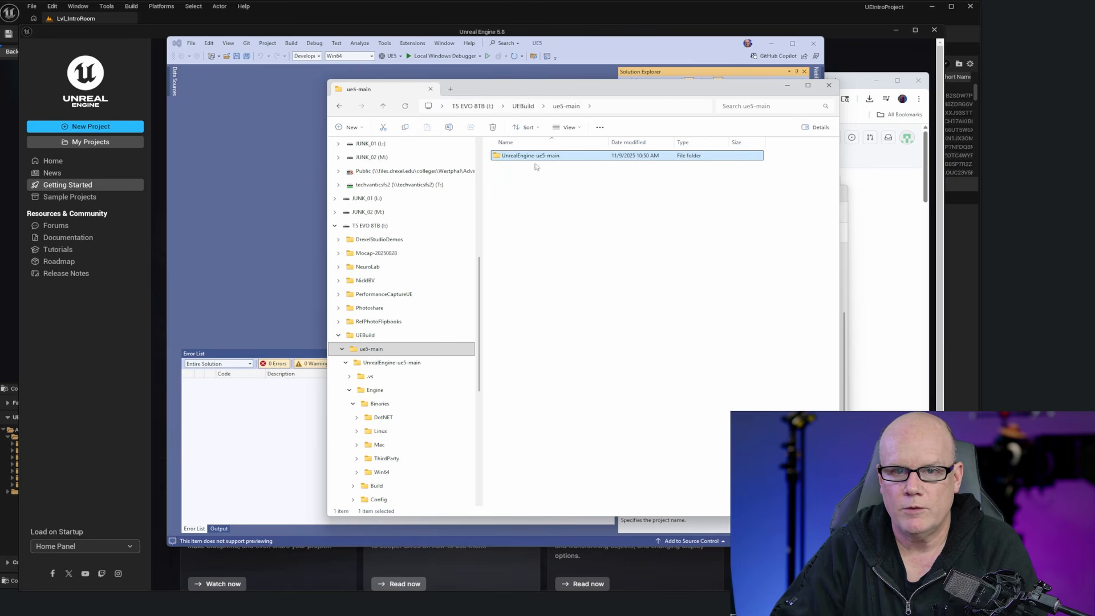
{"action": "double_click", "coordinate": [531, 157]}
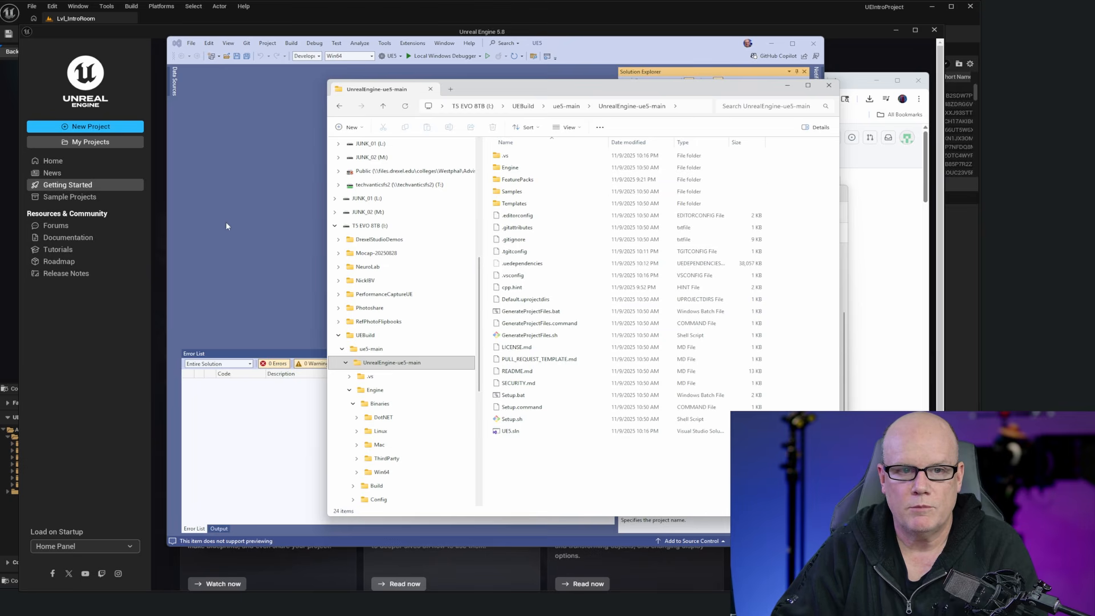
{"action": "double_click", "coordinate": [503, 168]}
{"action": "double_click", "coordinate": [506, 156]}
{"action": "left_click", "coordinate": [509, 204]}
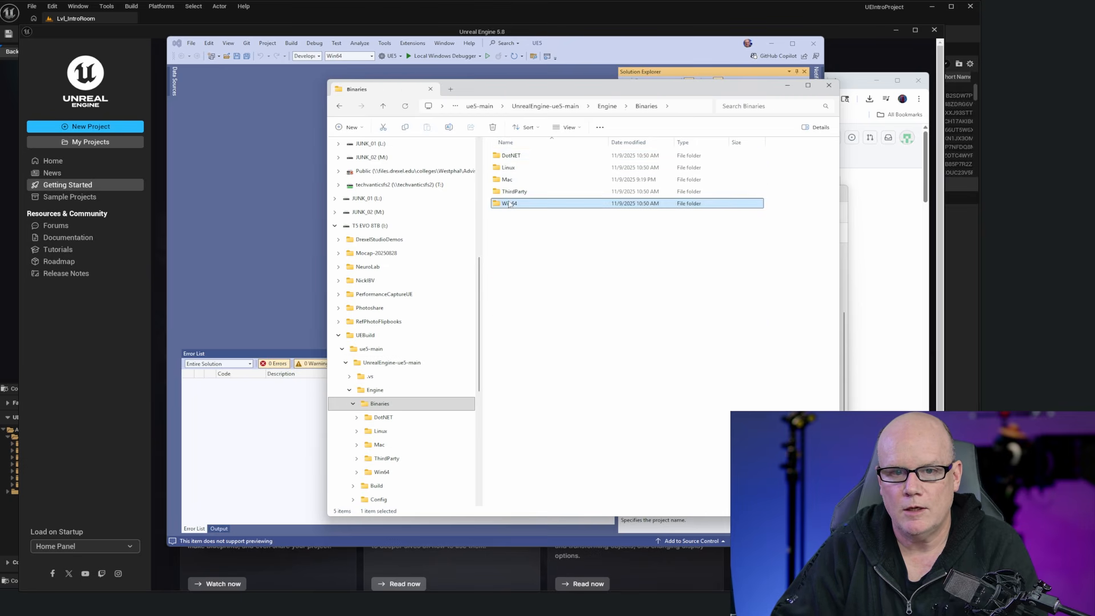
{"action": "double_click", "coordinate": [509, 204]}
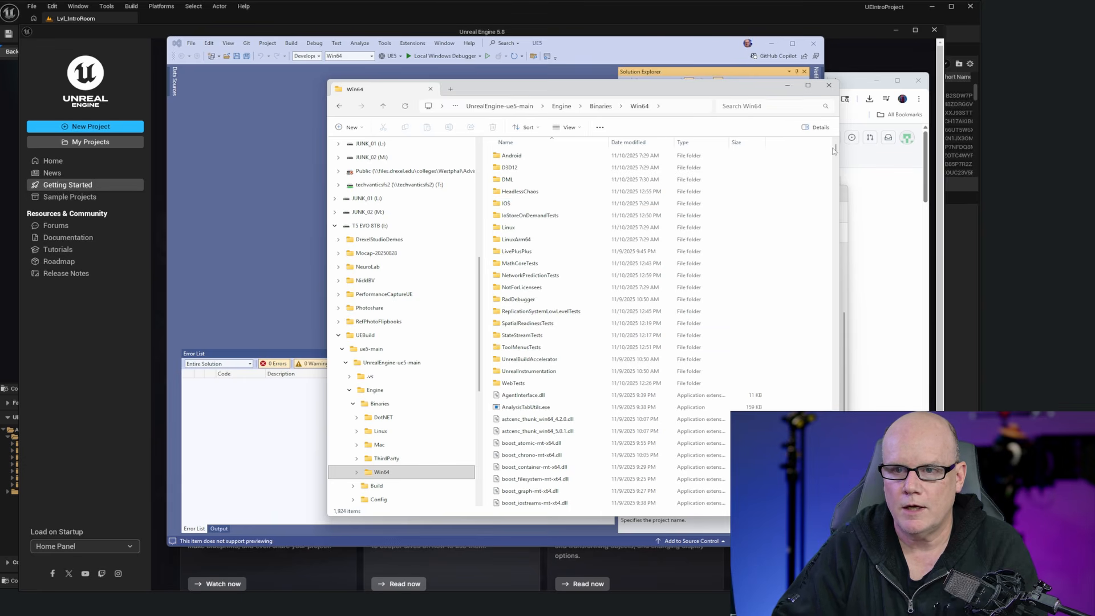
{"action": "left_click_drag", "start_coordinate": [836, 149], "coordinate": [835, 202]}
{"action": "scroll", "coordinate": [512, 322], "scroll_direction": "up", "scroll_amount": 4}
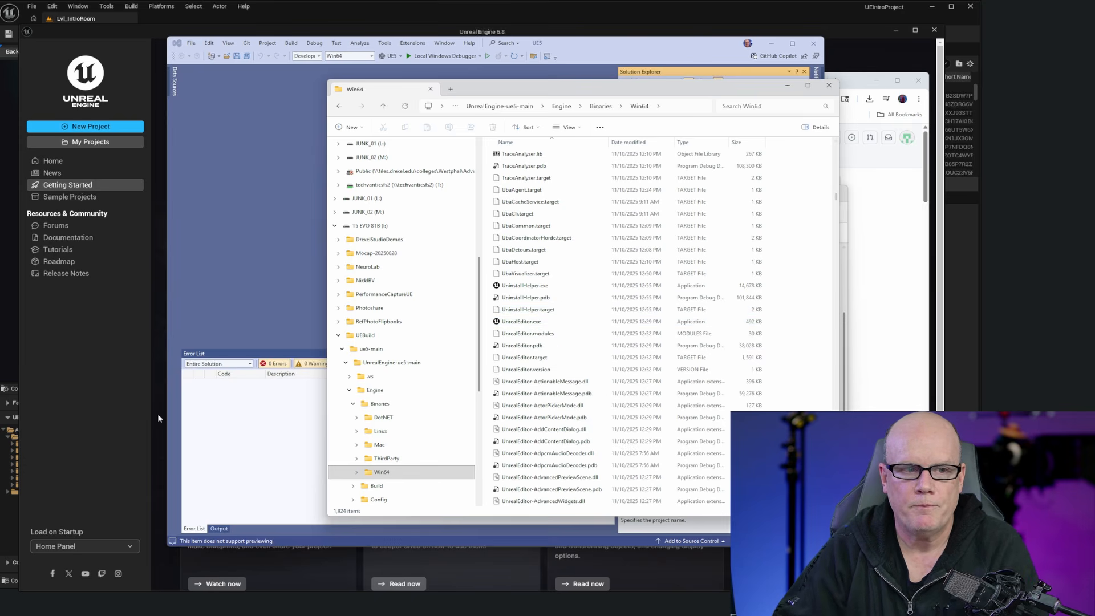
Step: Switch to the Unreal Engine 5.8 project browser, view the Home page's full list of projects, and cancel opening one
{"action": "left_click", "coordinate": [124, 347]}
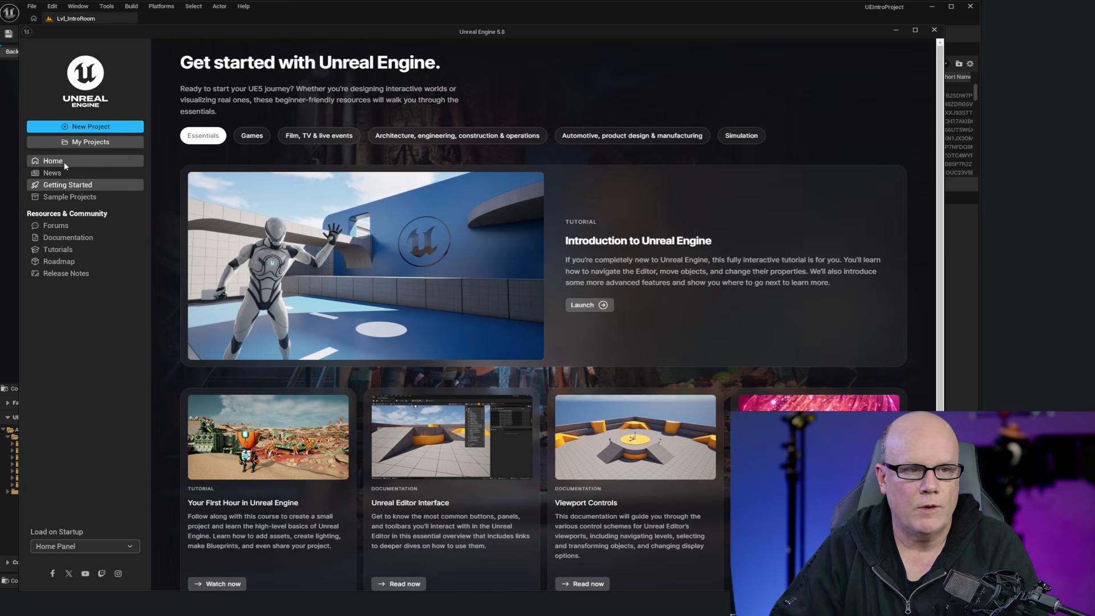
{"action": "left_click", "coordinate": [64, 165]}
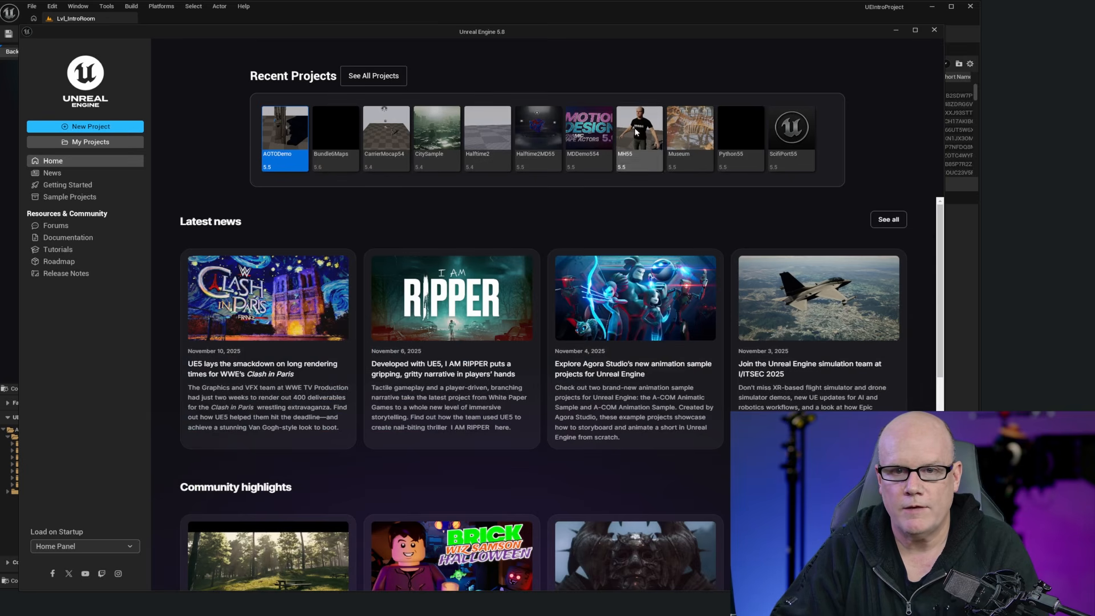
{"action": "left_click", "coordinate": [380, 77]}
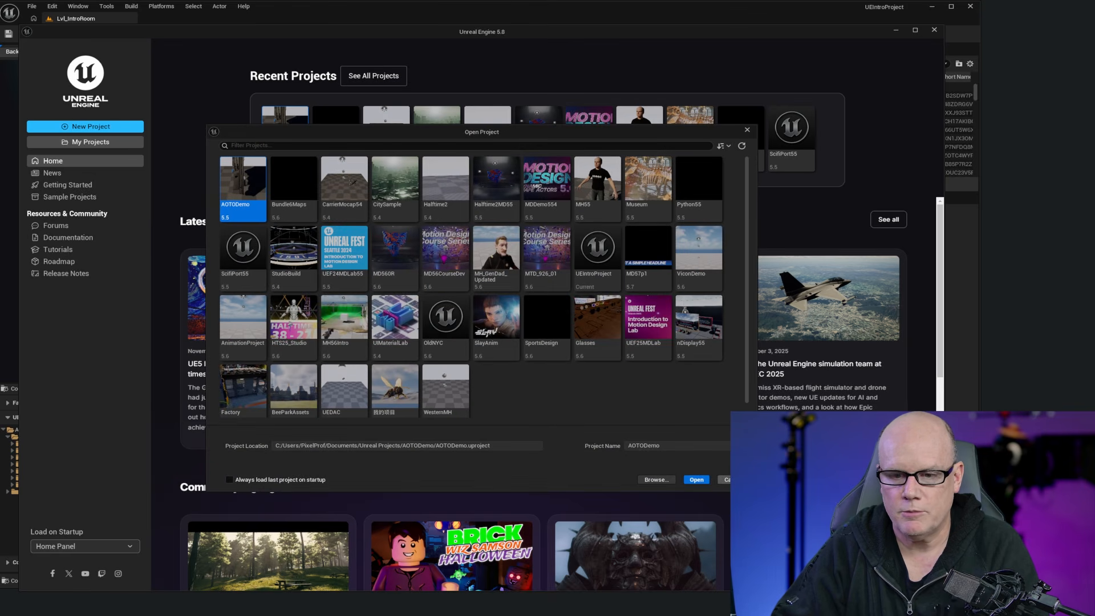
{"action": "left_click", "coordinate": [726, 480]}
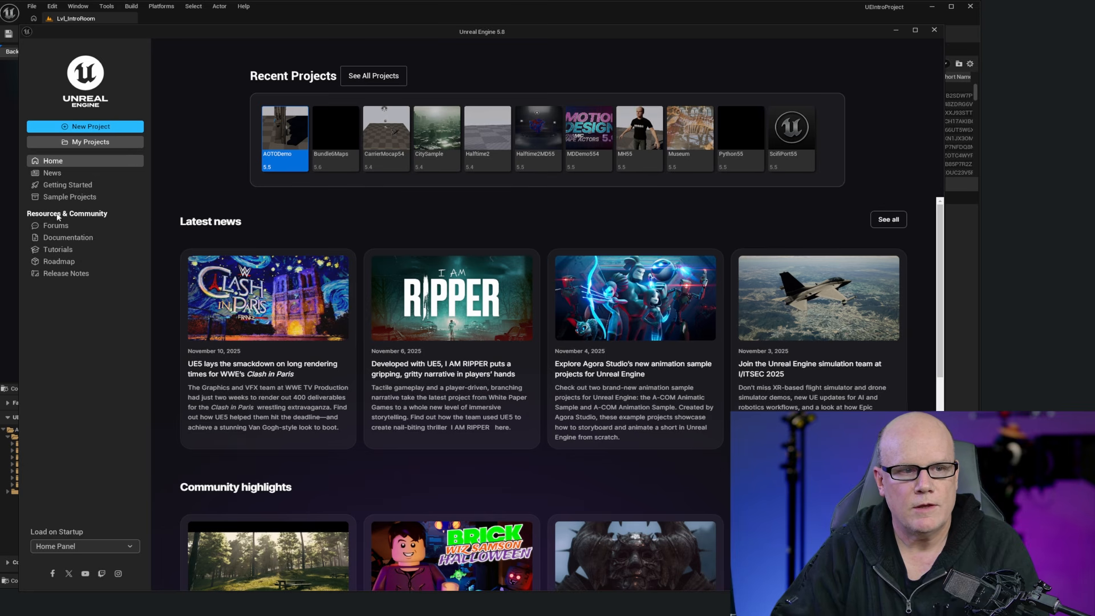
Step: Check the Tutorials resource page in the web browser, close it, and return to the Unreal Engine project browser
{"action": "left_click", "coordinate": [69, 252]}
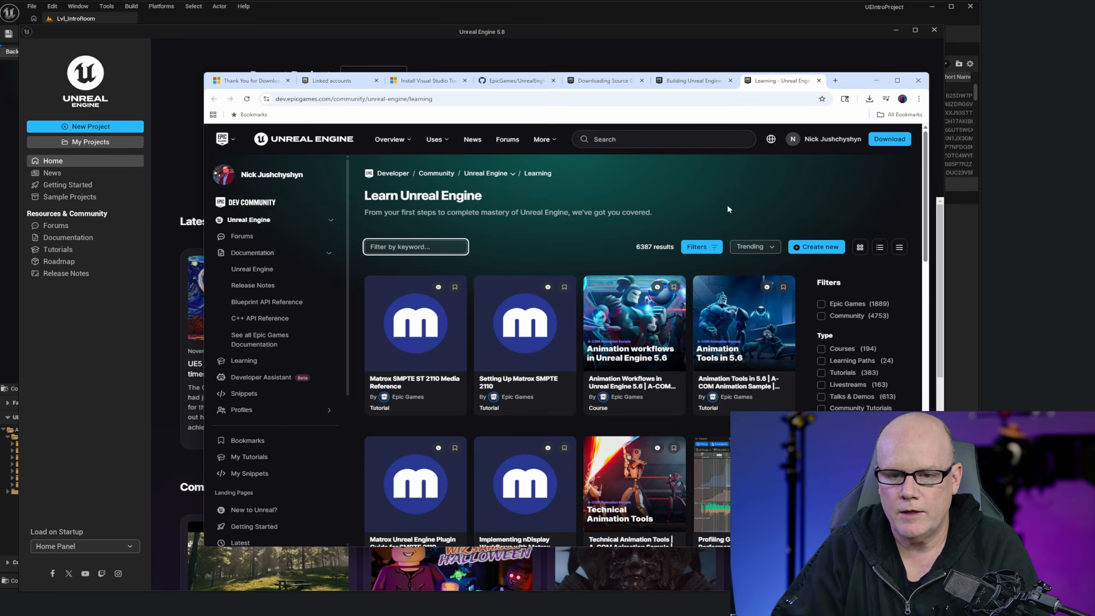
{"action": "left_click", "coordinate": [819, 81]}
{"action": "left_click", "coordinate": [93, 341]}
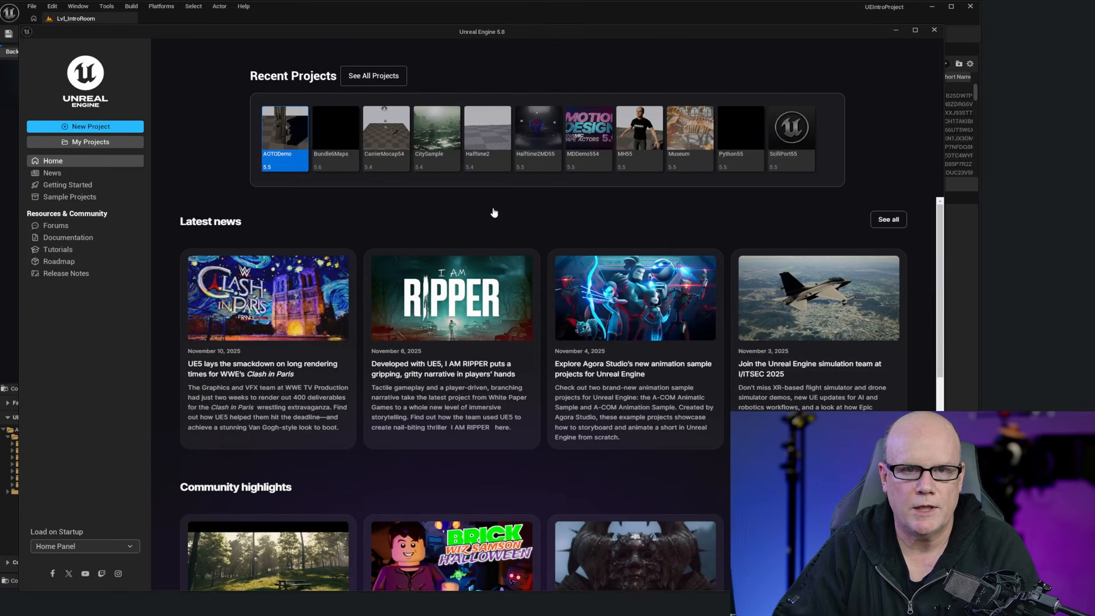
Step: Launch the Introduction to Unreal Engine tutorial from Getting Started and view the information about Unreal Editor
{"action": "left_click", "coordinate": [67, 185]}
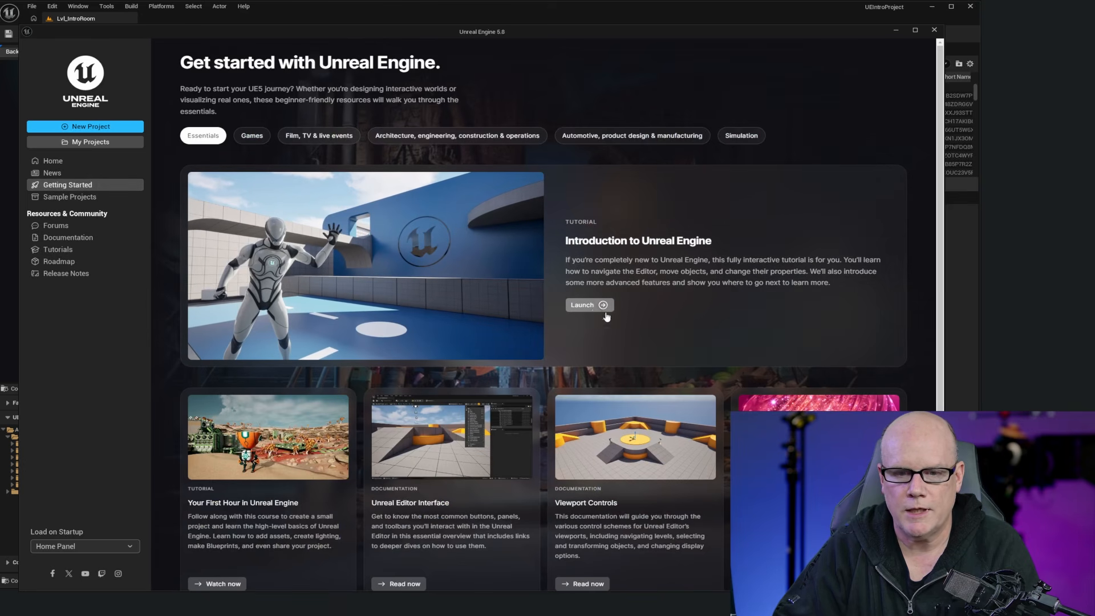
{"action": "left_click", "coordinate": [607, 317]}
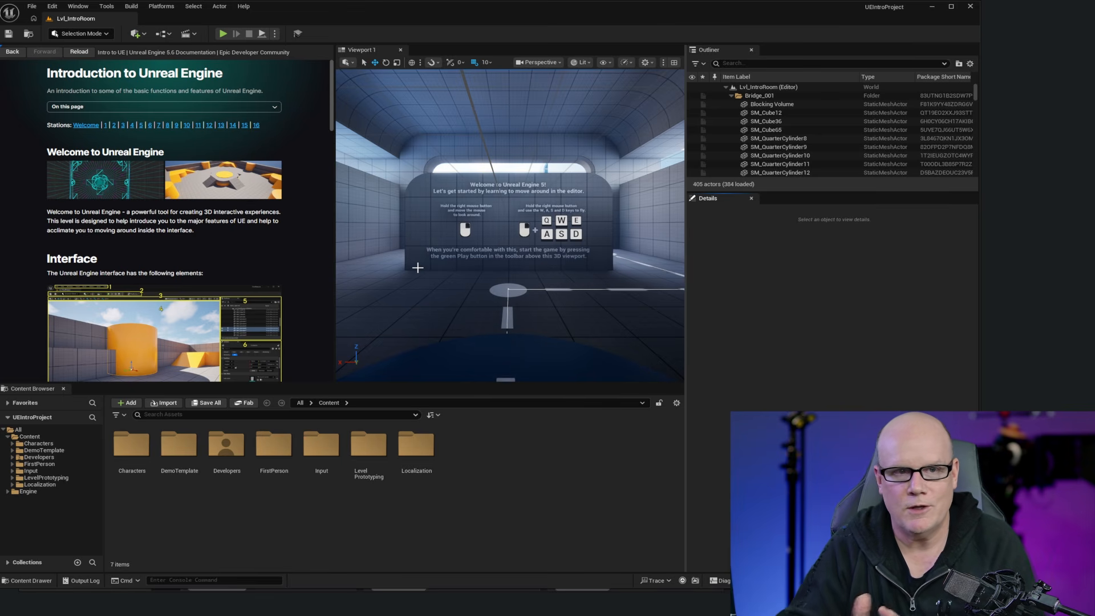
{"action": "left_click", "coordinate": [243, 7]}
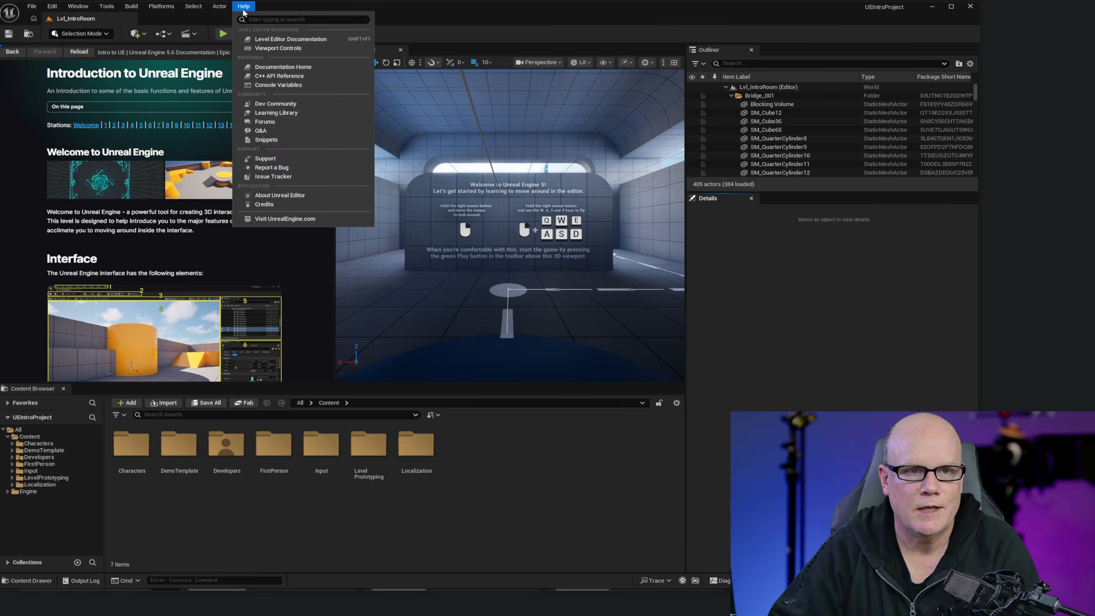
{"action": "left_click", "coordinate": [266, 197]}
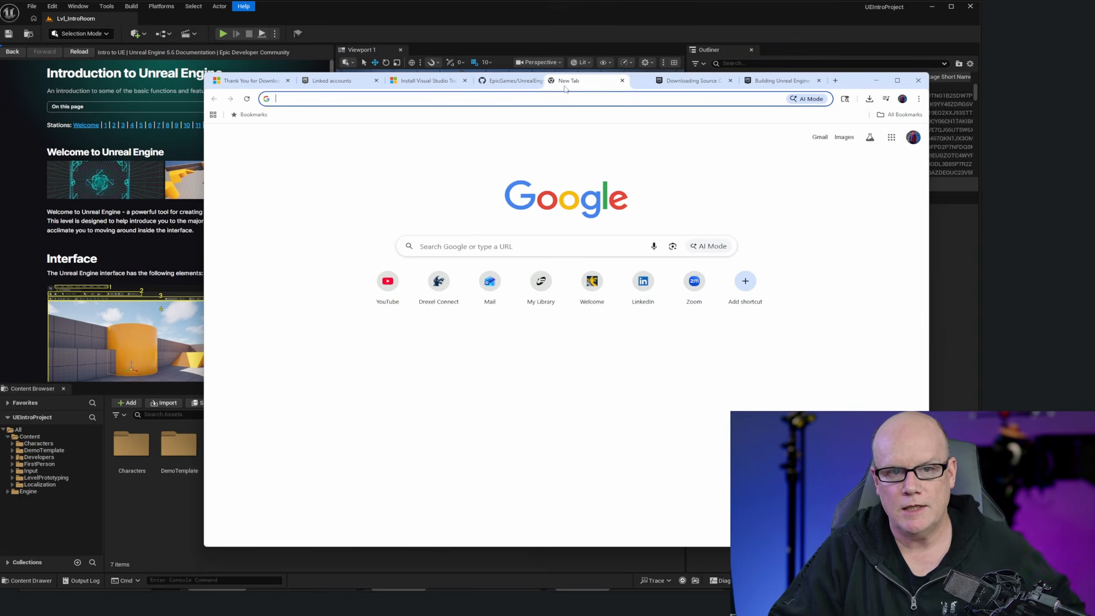
Step: Move the browser's new tab into its own window, search for "unreal roadmap", and open the Unreal Engine Public Roadmap
{"action": "left_click_drag", "start_coordinate": [558, 80], "coordinate": [535, 113]}
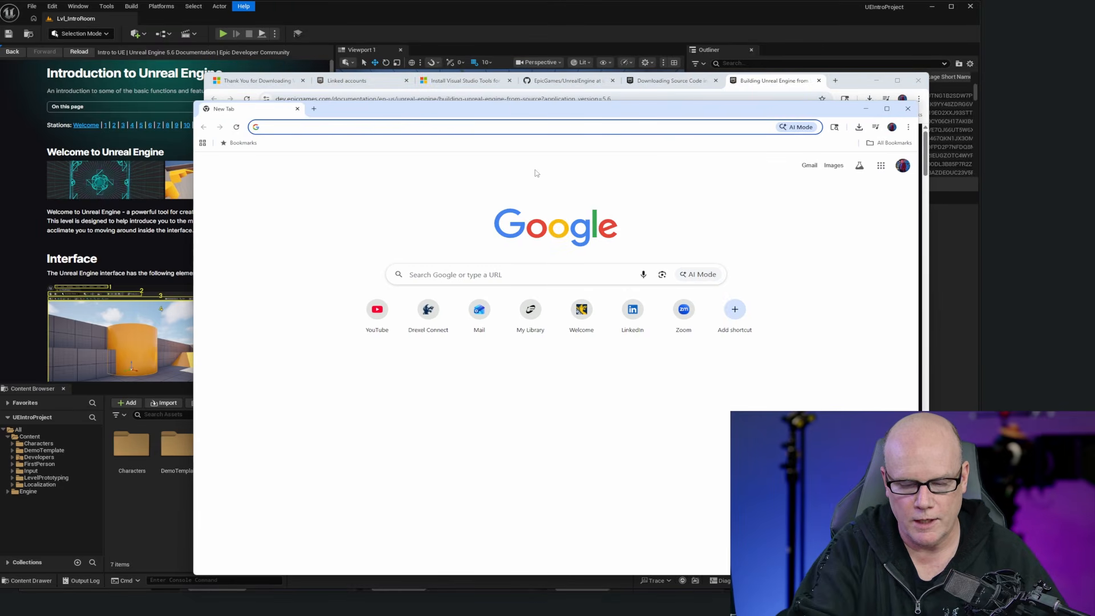
{"action": "type", "text": "unreal ro"}
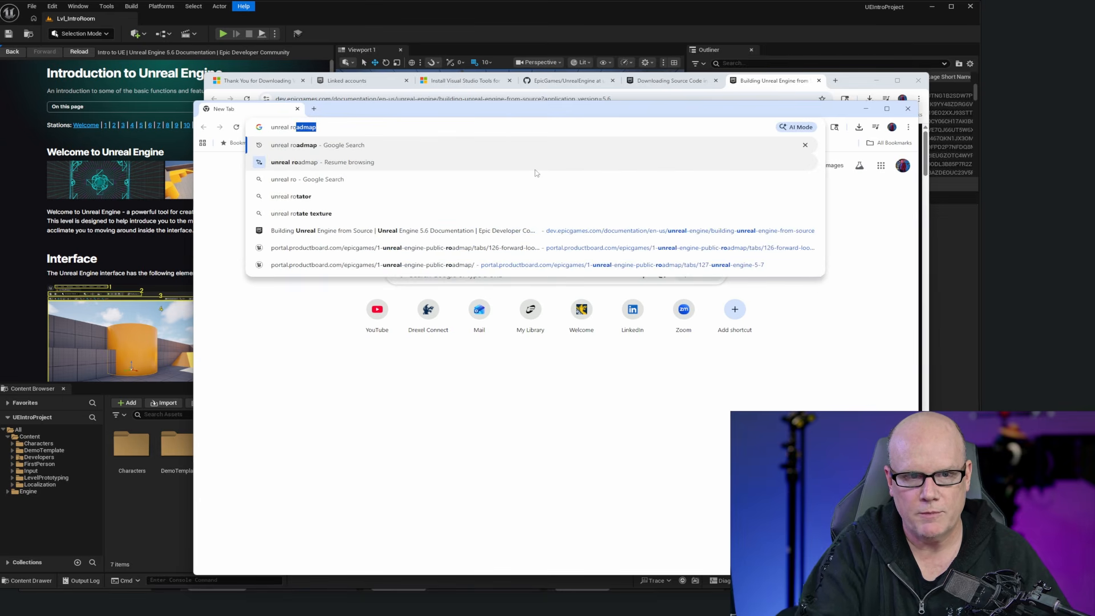
{"action": "key", "text": "Return"}
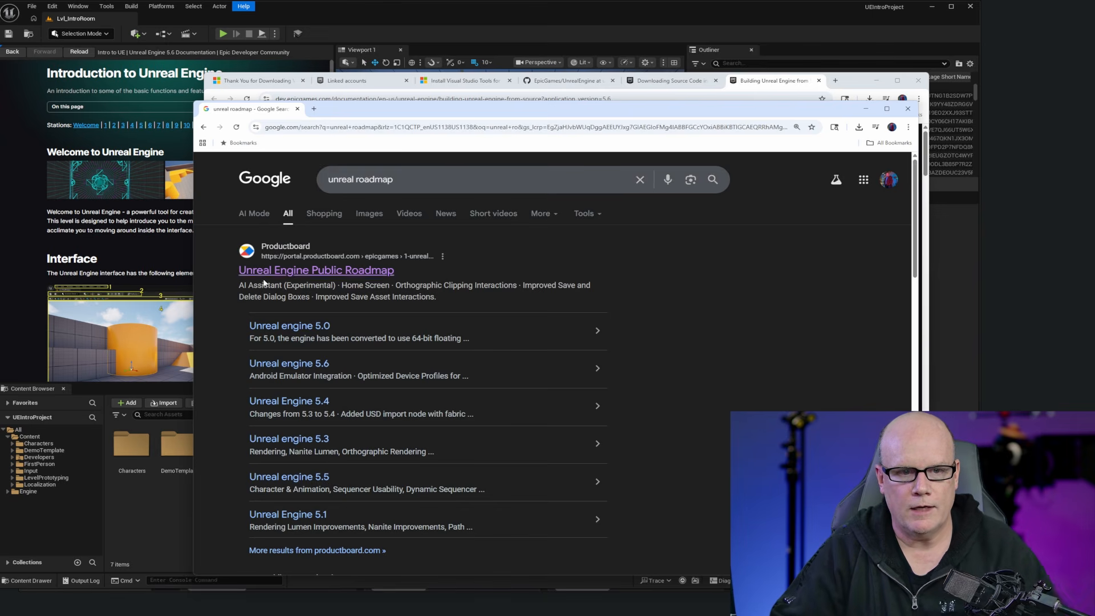
{"action": "left_click", "coordinate": [285, 271]}
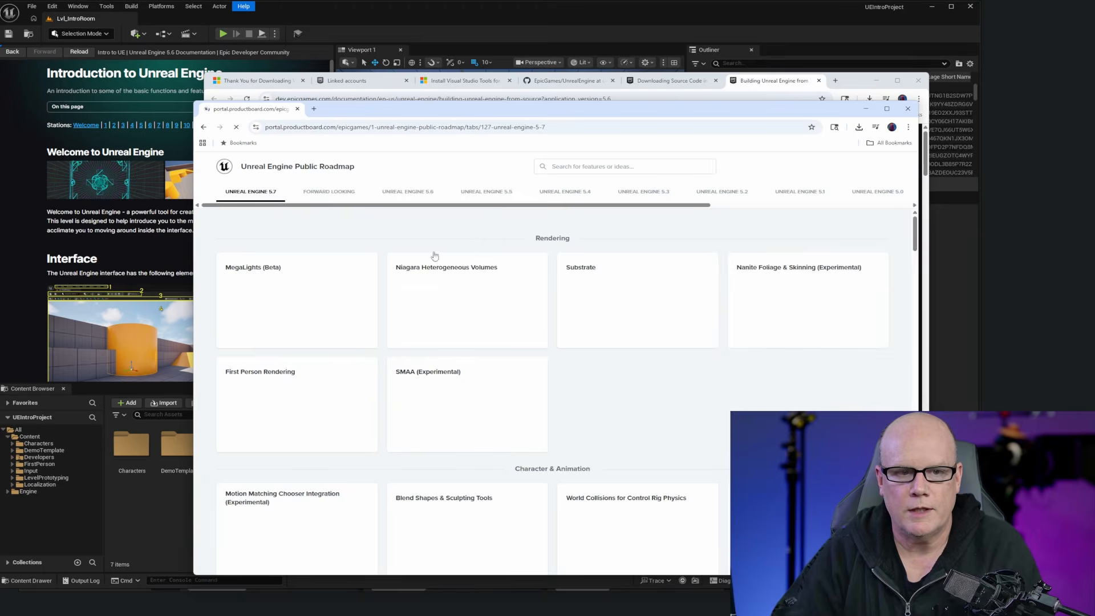
Step: Compare the roadmap's Forward Looking and Unreal Engine 5.7 pages, and examine the feature categories under Forward Looking
{"action": "left_click", "coordinate": [329, 192]}
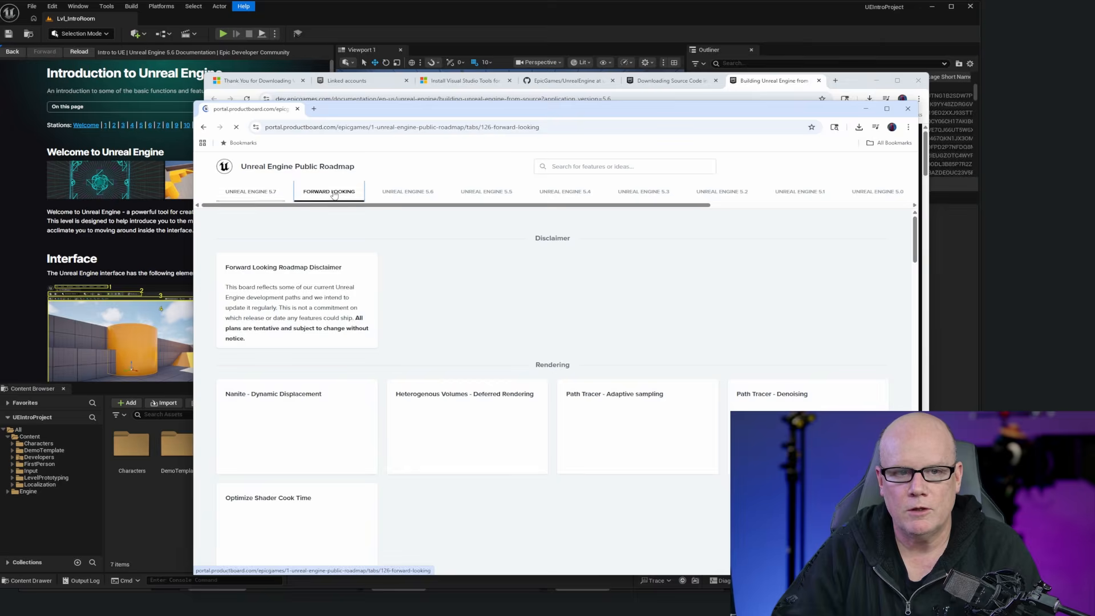
{"action": "left_click", "coordinate": [251, 192]}
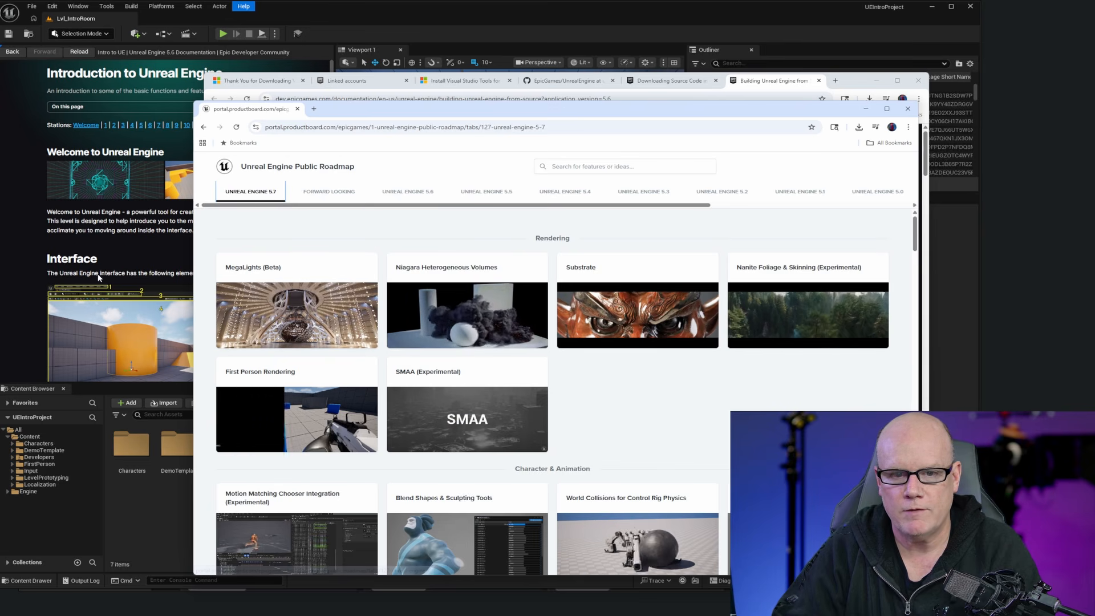
{"action": "left_click", "coordinate": [321, 194]}
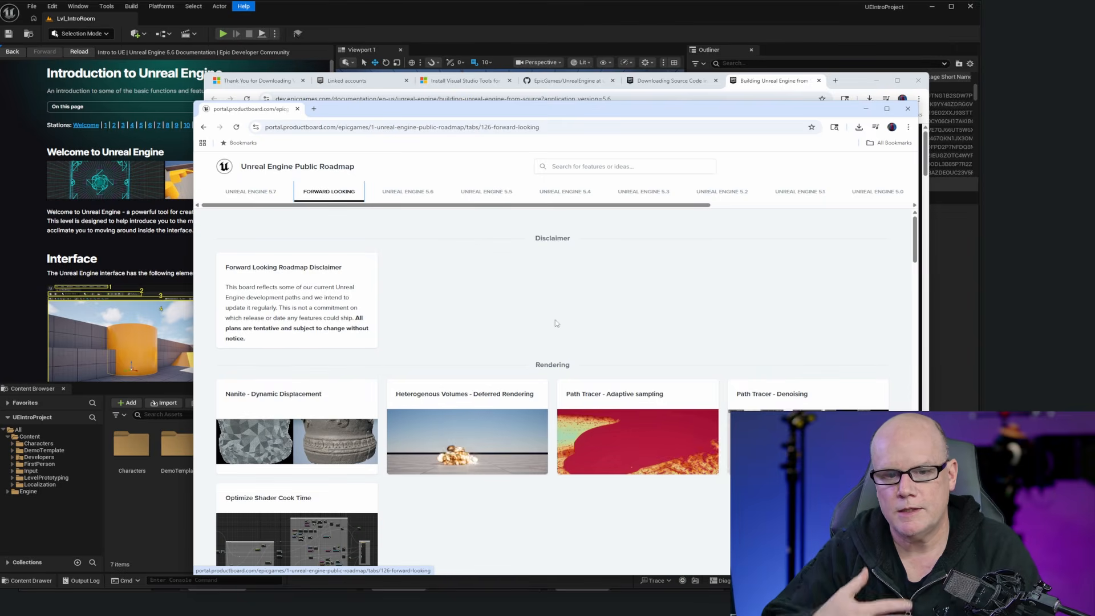
{"action": "scroll", "coordinate": [556, 323], "scroll_direction": "down", "scroll_amount": 6}
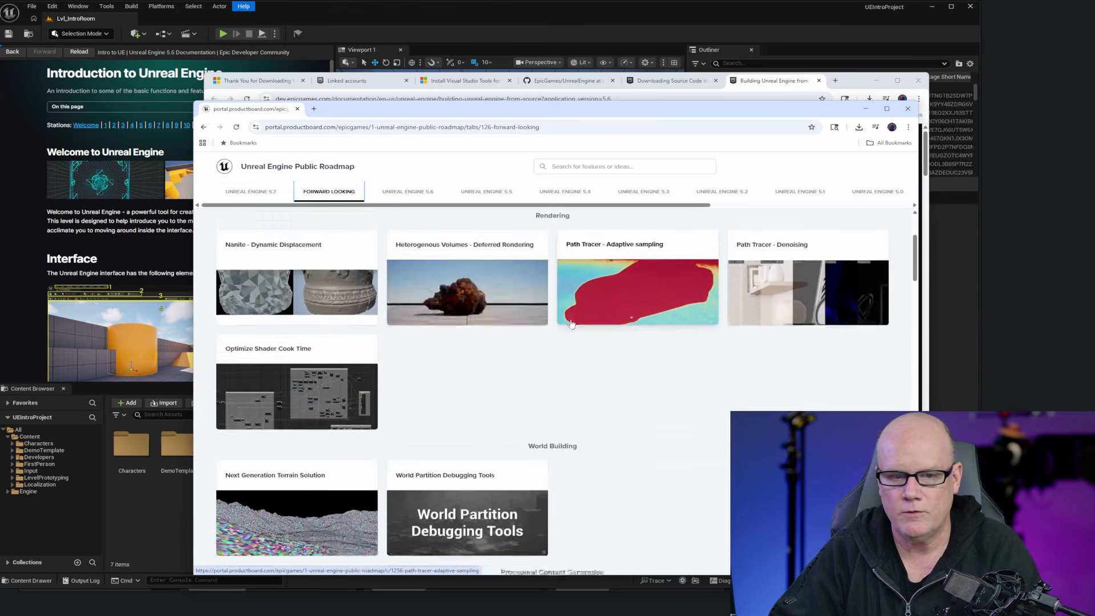
{"action": "scroll", "coordinate": [552, 393], "scroll_direction": "down", "scroll_amount": 15}
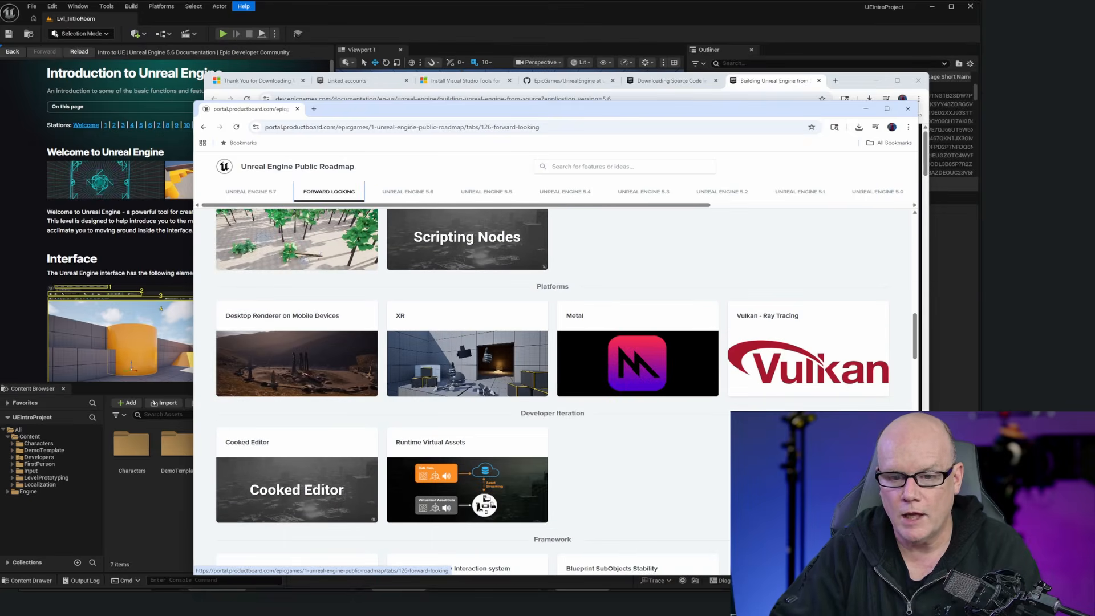
{"action": "scroll", "coordinate": [553, 394], "scroll_direction": "down", "scroll_amount": 10}
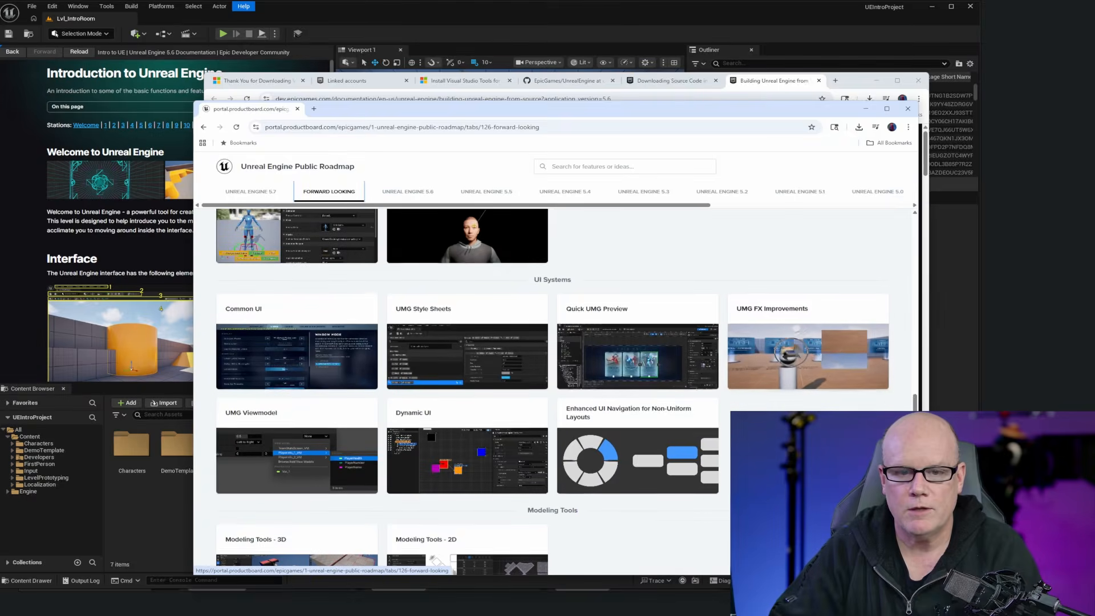
{"action": "scroll", "coordinate": [302, 320], "scroll_direction": "down", "scroll_amount": 3}
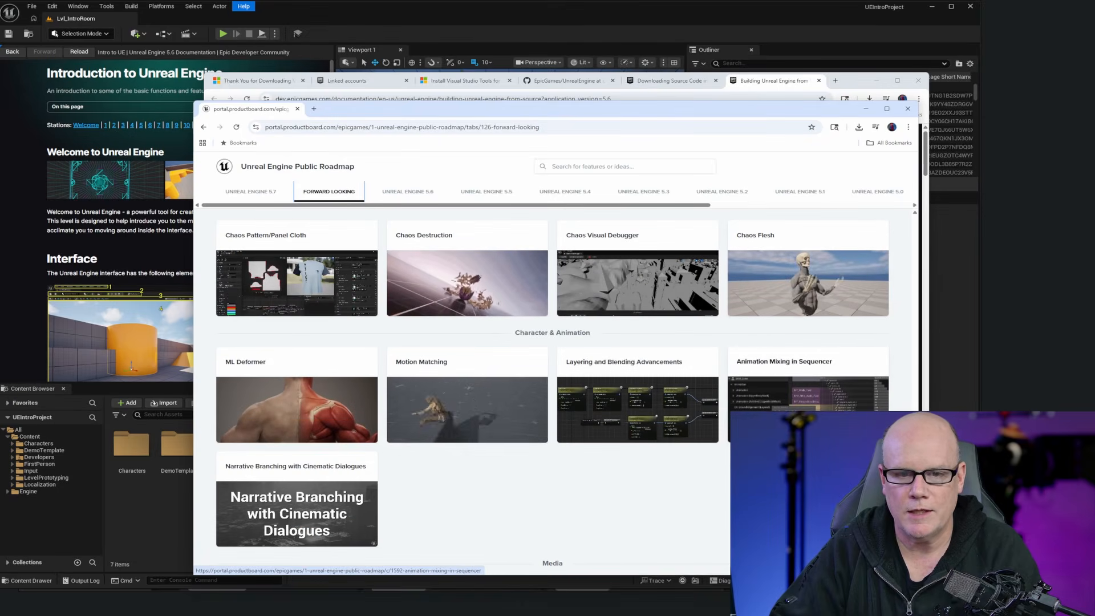